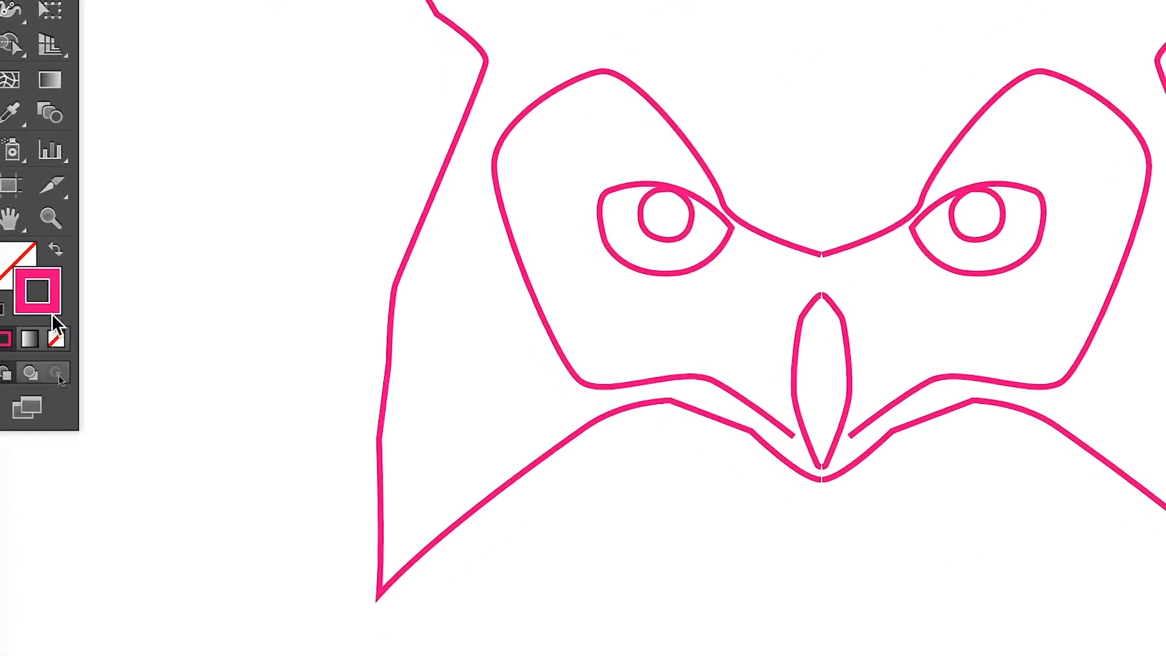
Step: Set the stroke to none and choose the light green A2C037 swatch as the fill colour
click(55, 340)
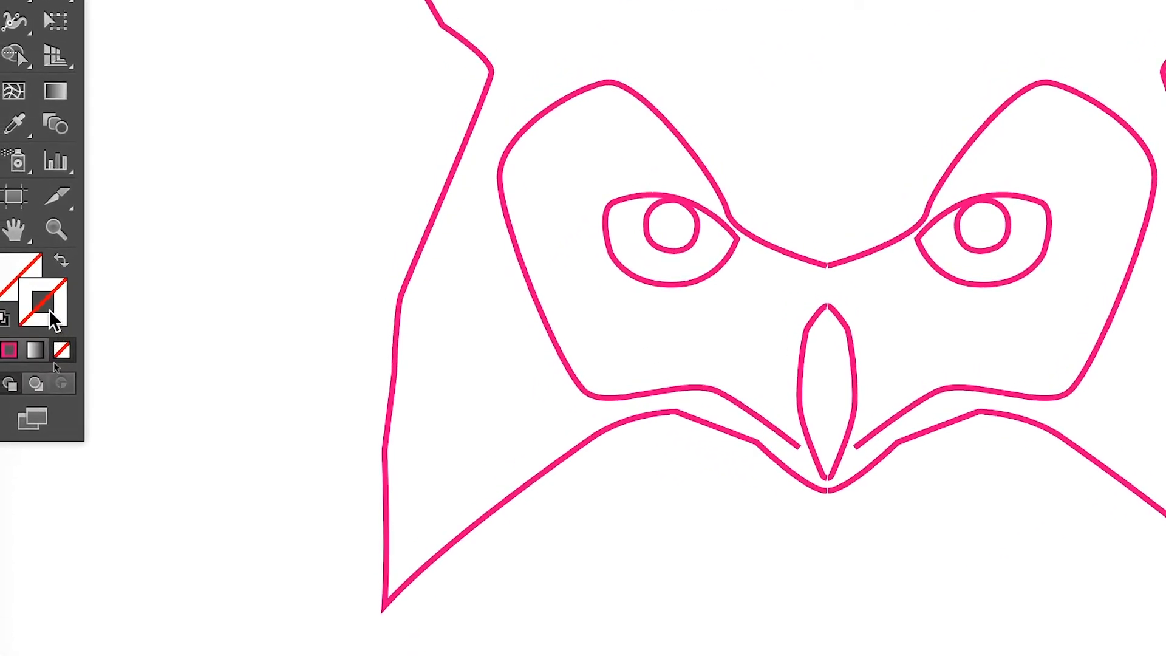
click(13, 272)
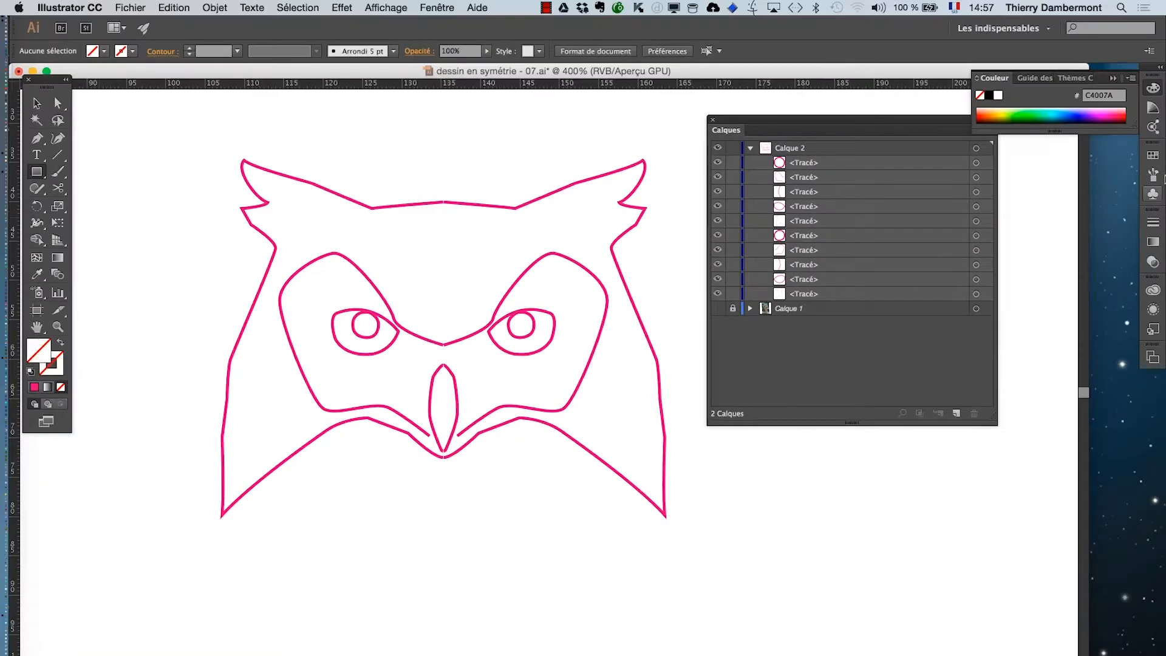
click(1153, 155)
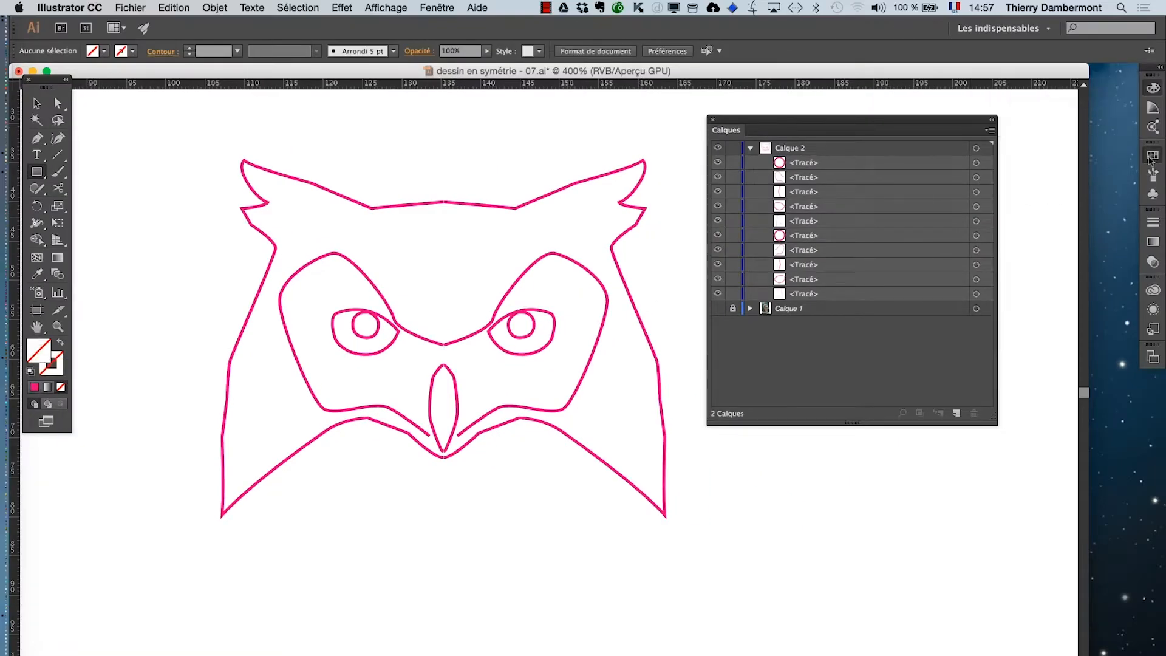
drag(995, 146, 107, 275)
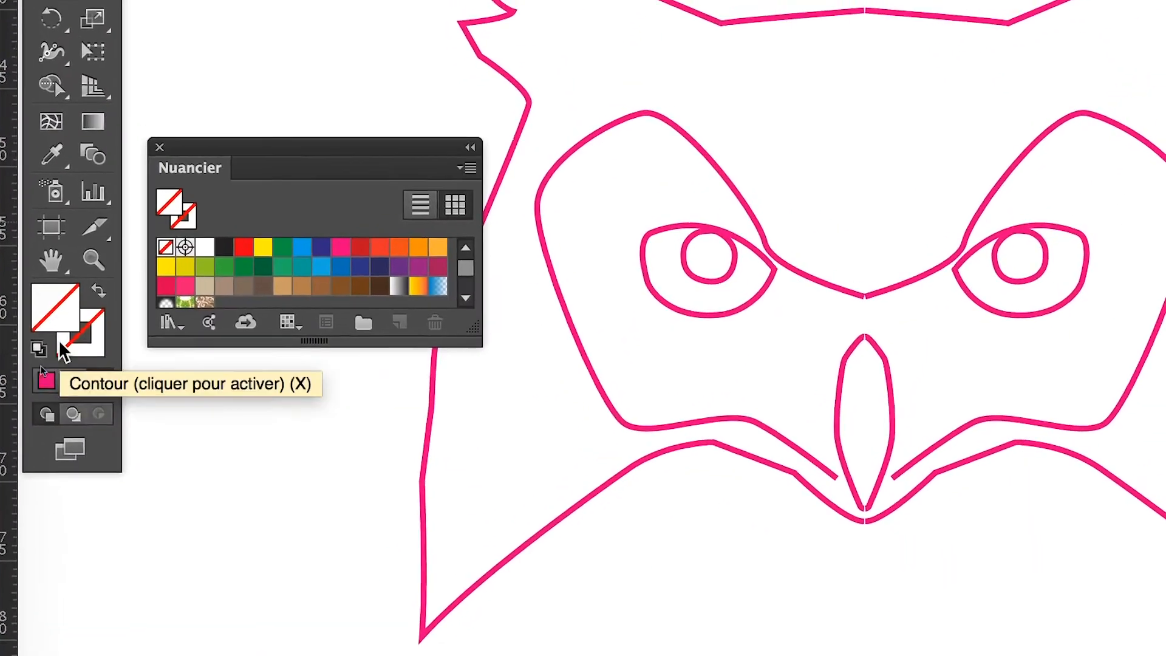
click(172, 277)
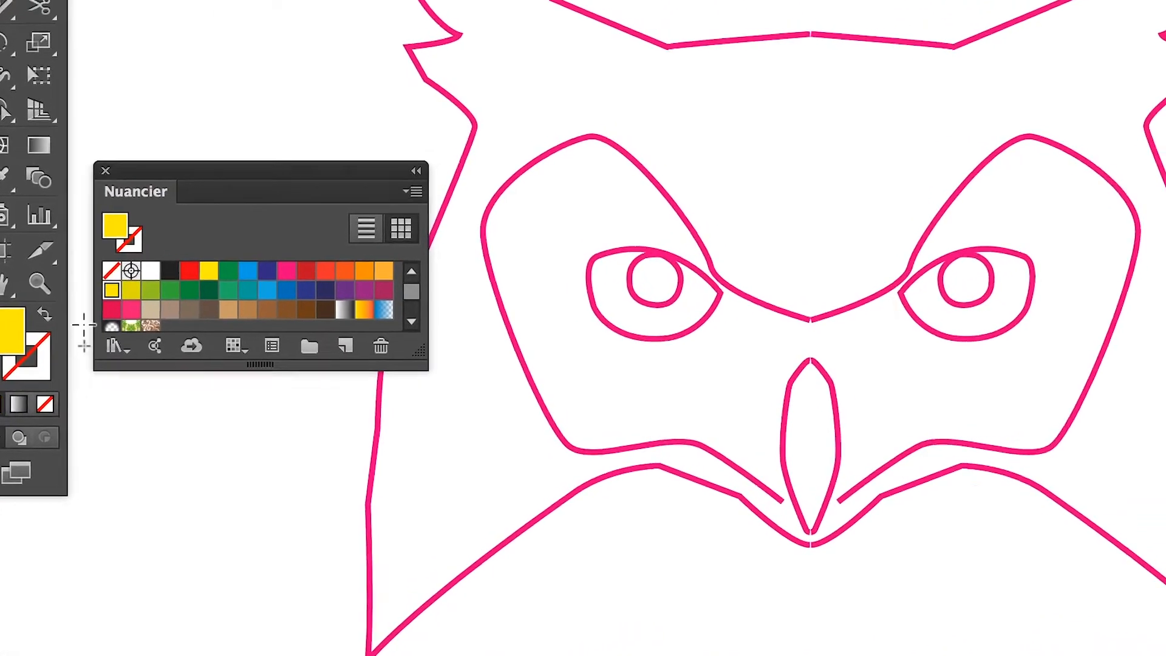
click(150, 290)
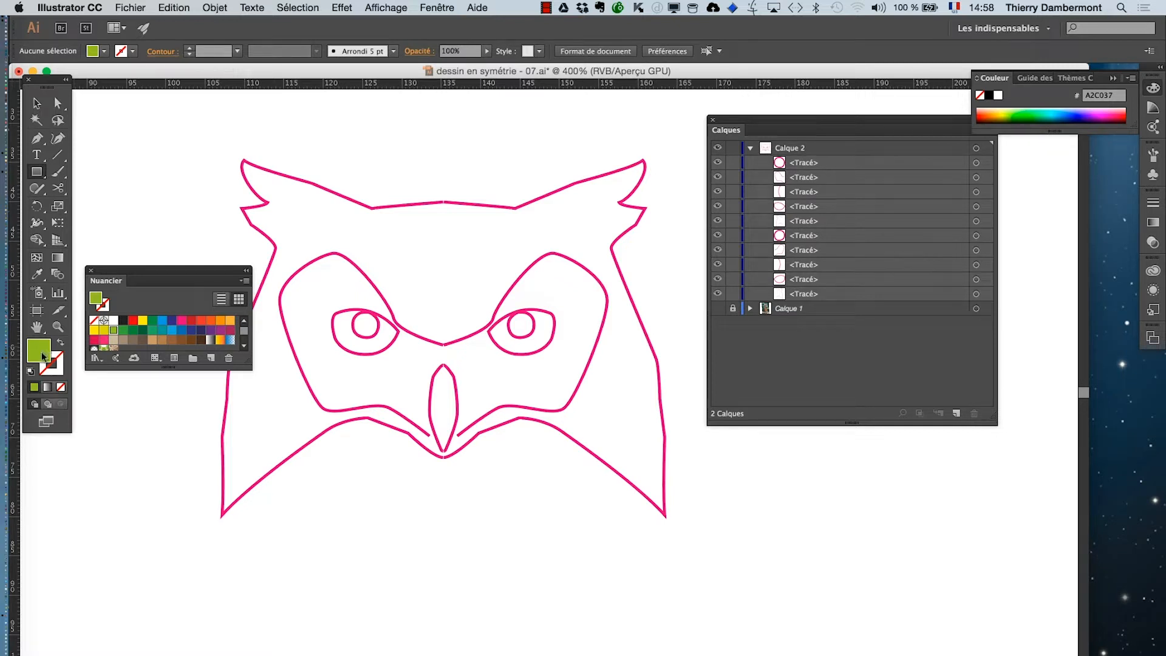
Step: Draw a narrow green rectangle over the gap between the two beak halves, from the lower tip to the upper tip
mouse_move(139, 275)
mouse_down()
mouse_move(293, 491)
mouse_move(426, 513)
mouse_up()
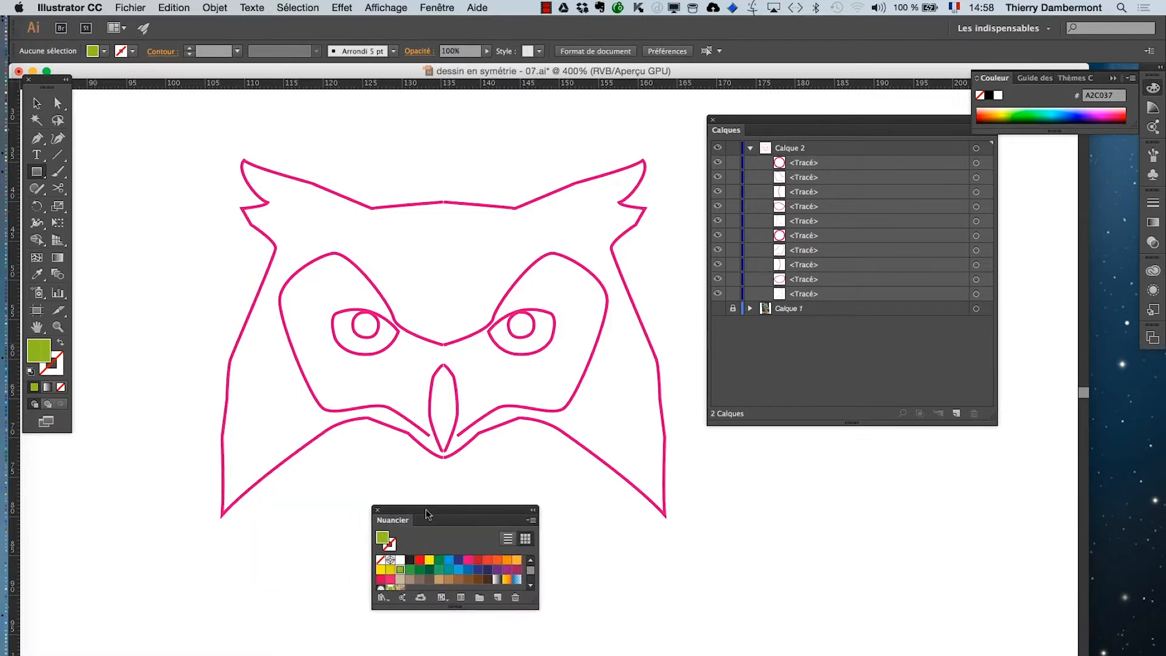
scroll(446, 393, up, 4)
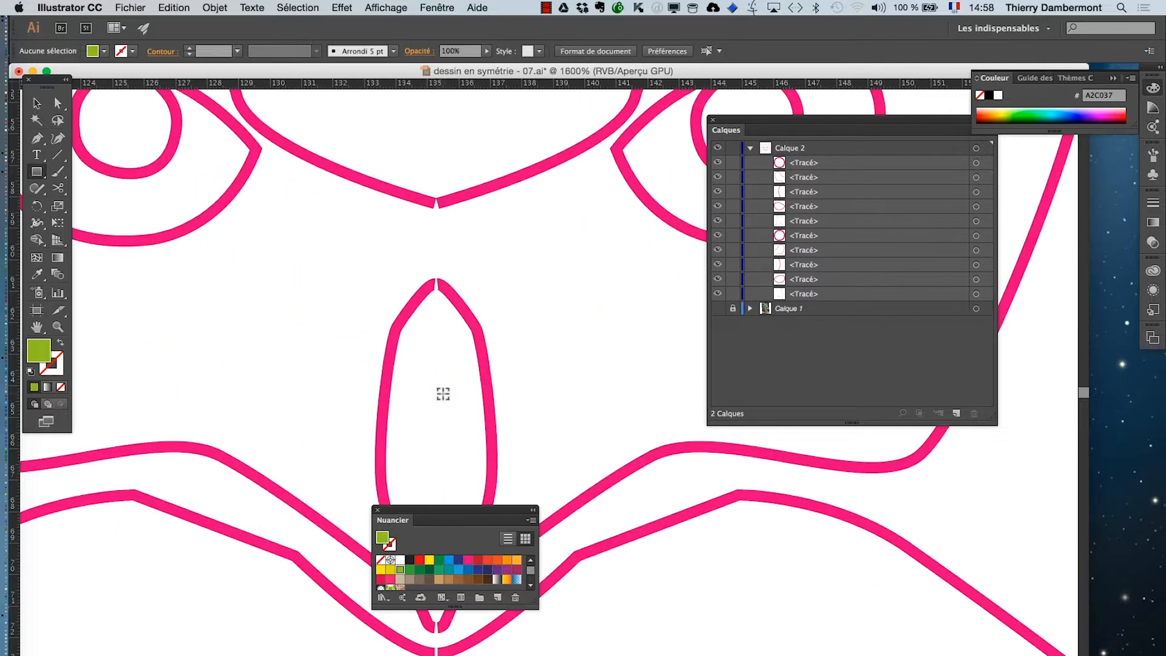
drag(328, 326, 294, 251)
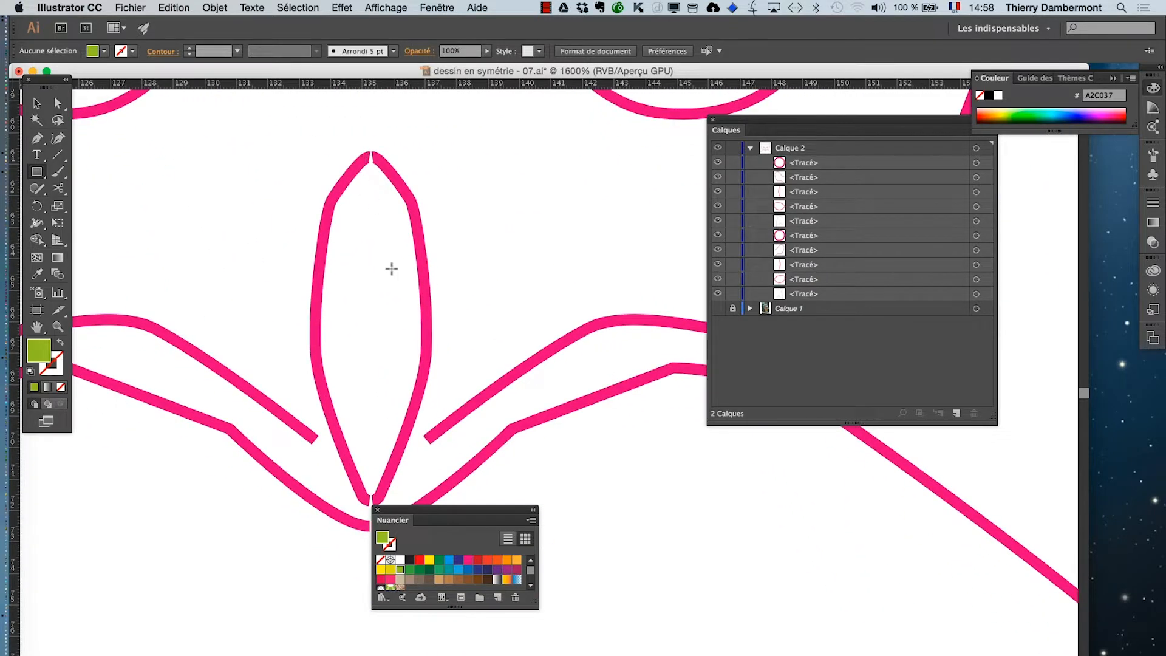
drag(393, 513, 490, 523)
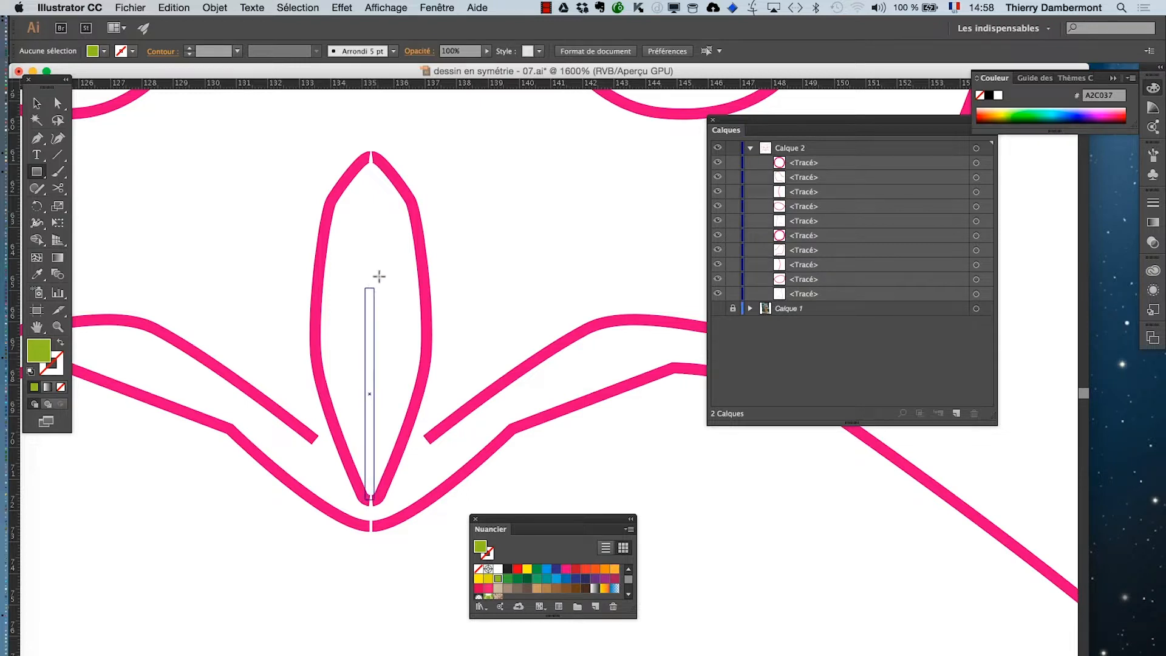
drag(377, 159, 377, 158)
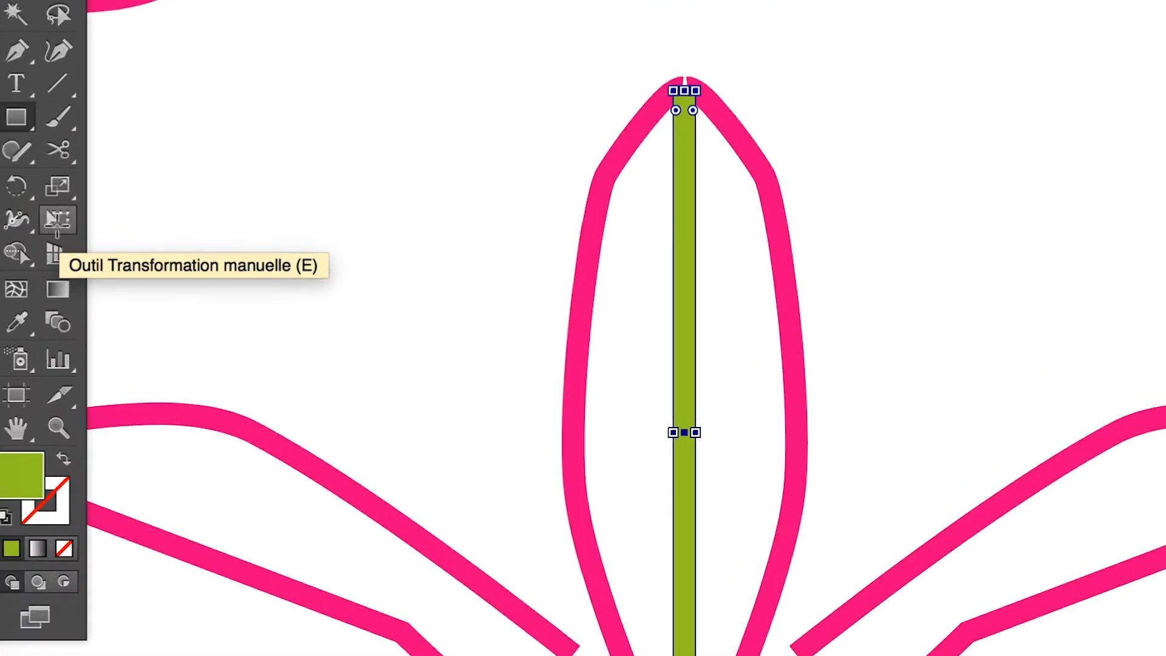
Step: Adjust the rectangle's upper and lower ends with Free Transform so they meet the beak tips, and deselect it
click(57, 223)
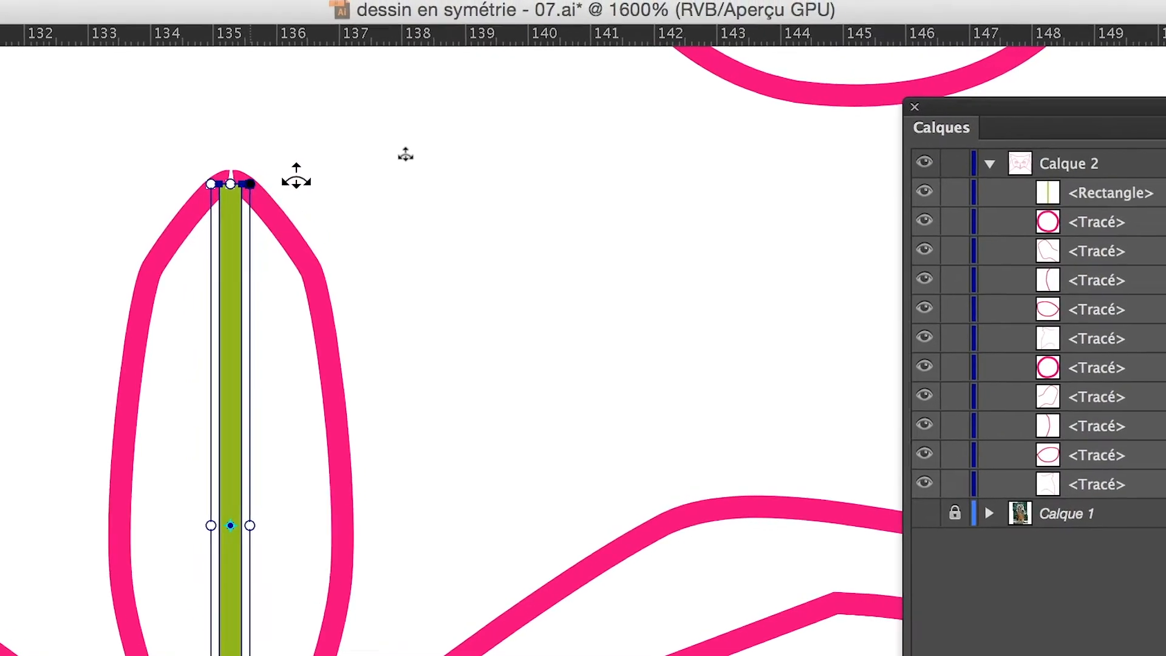
drag(252, 181, 324, 195)
key(super+z)
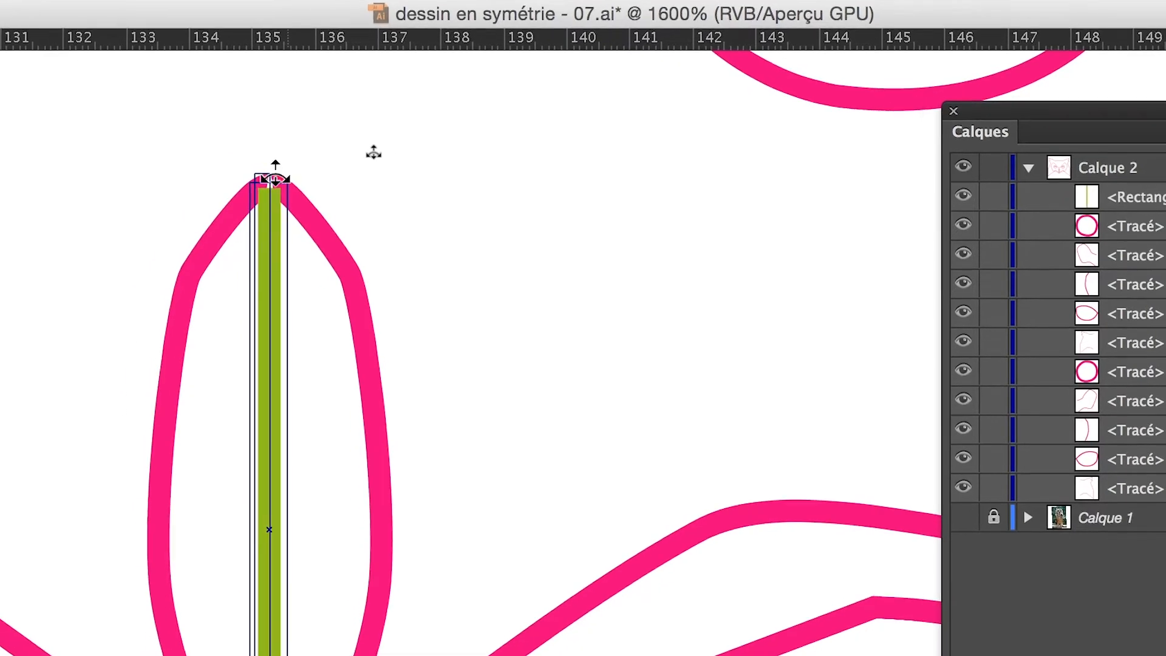
drag(275, 173, 288, 187)
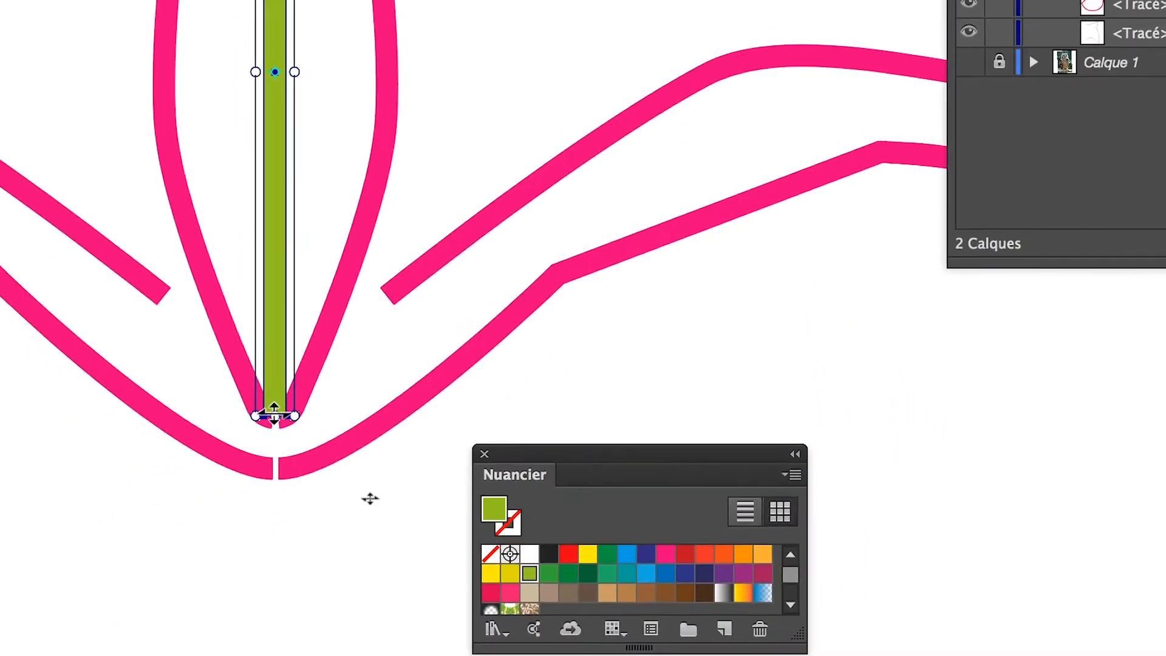
mouse_move(271, 440)
mouse_down()
mouse_move(275, 314)
mouse_move(267, 453)
mouse_up()
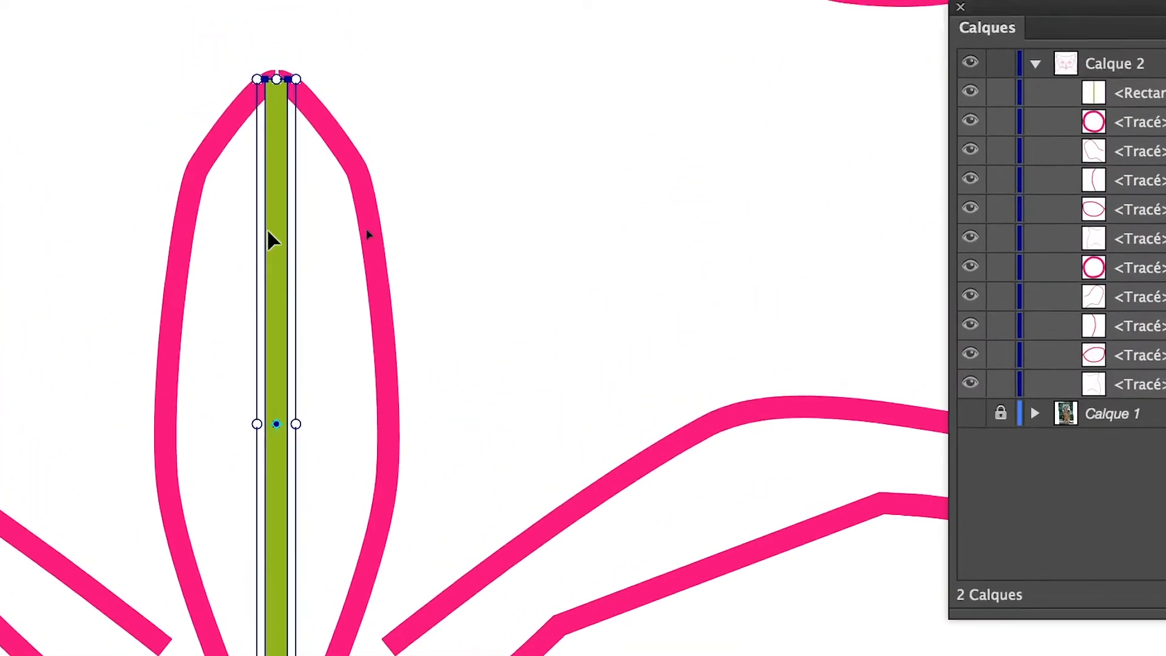
click(160, 194)
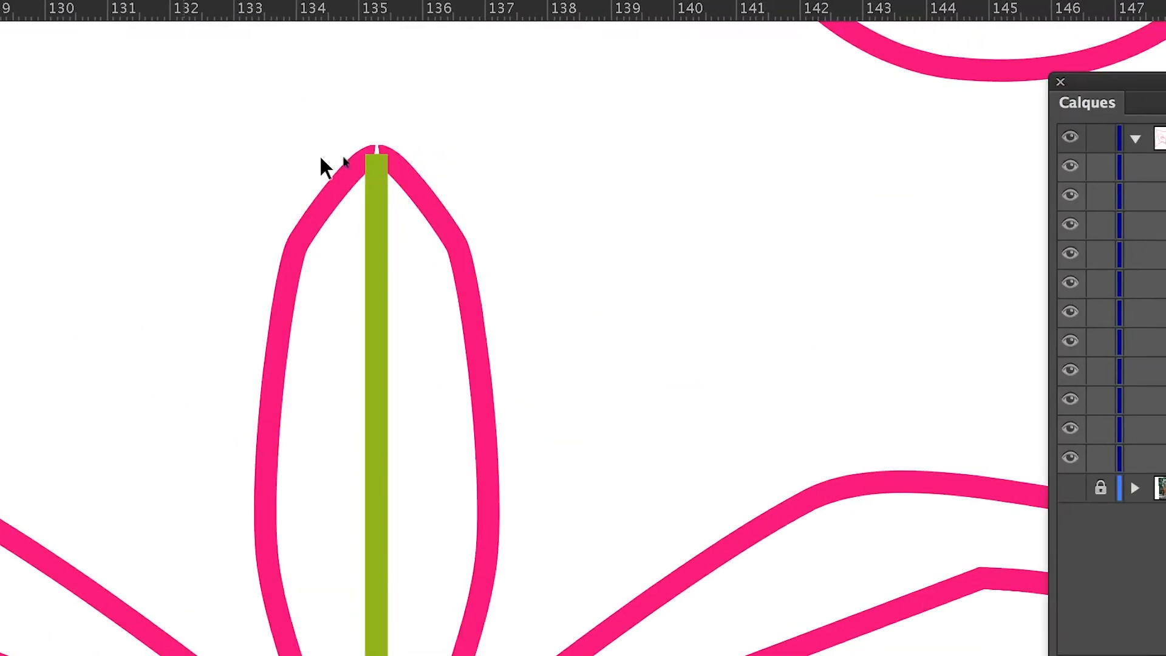
Step: Merge the two beak halves and the narrow rectangle into one shape with Pathfinder's Réunion mode
click(358, 175)
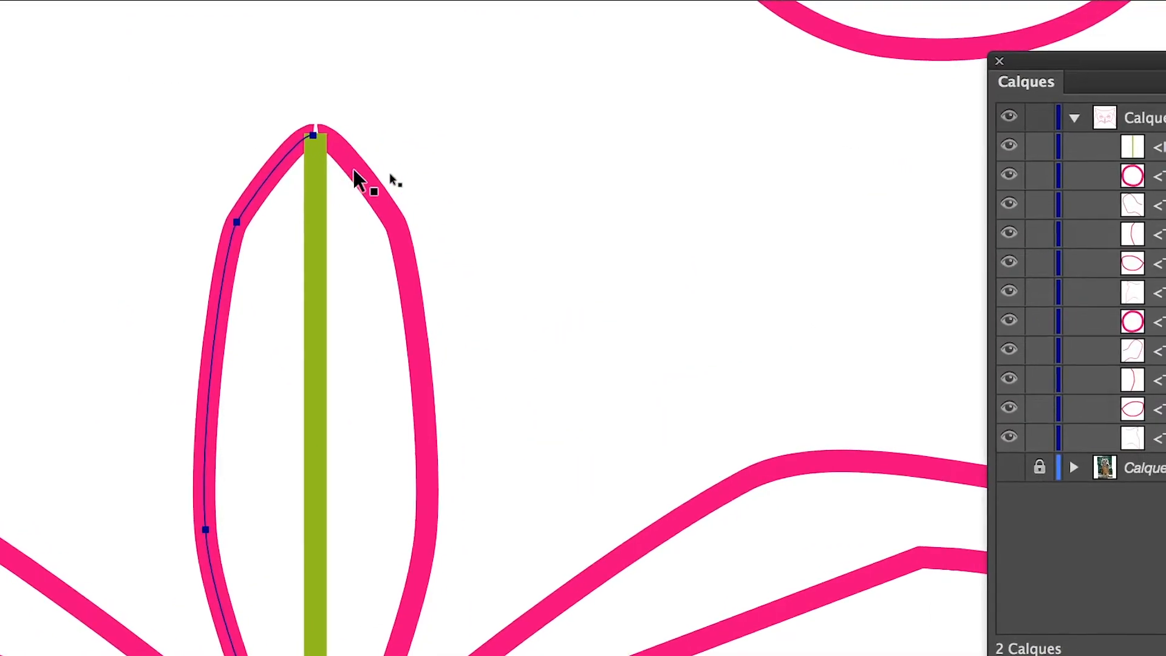
click(422, 193)
click(319, 188)
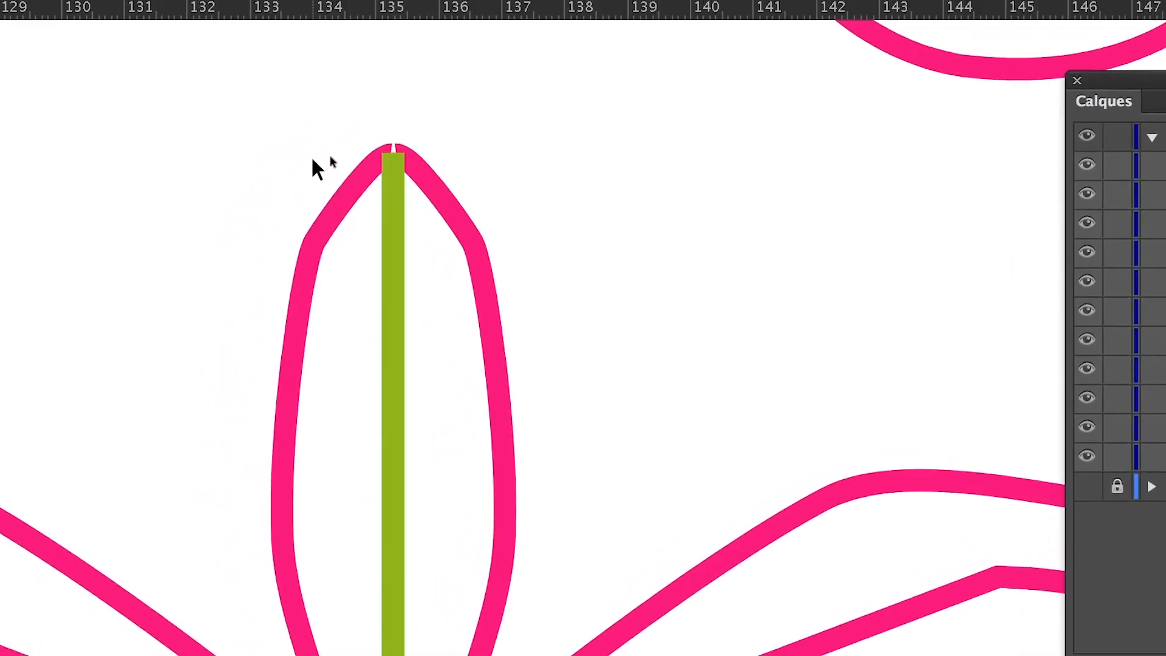
drag(311, 153, 516, 251)
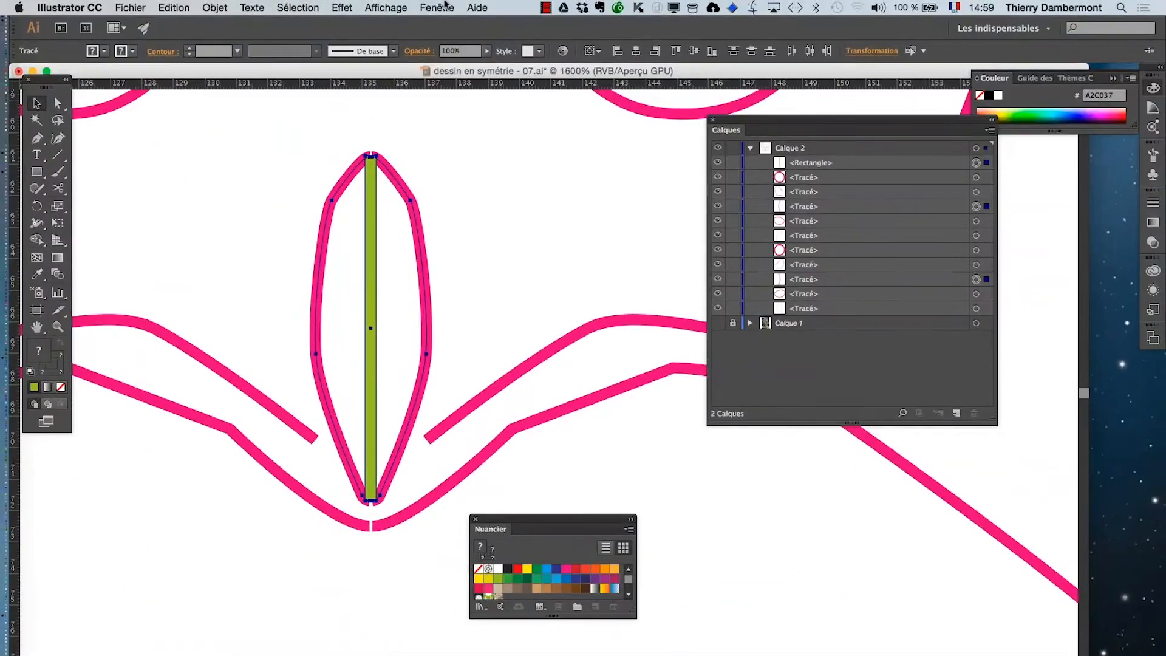
click(445, 6)
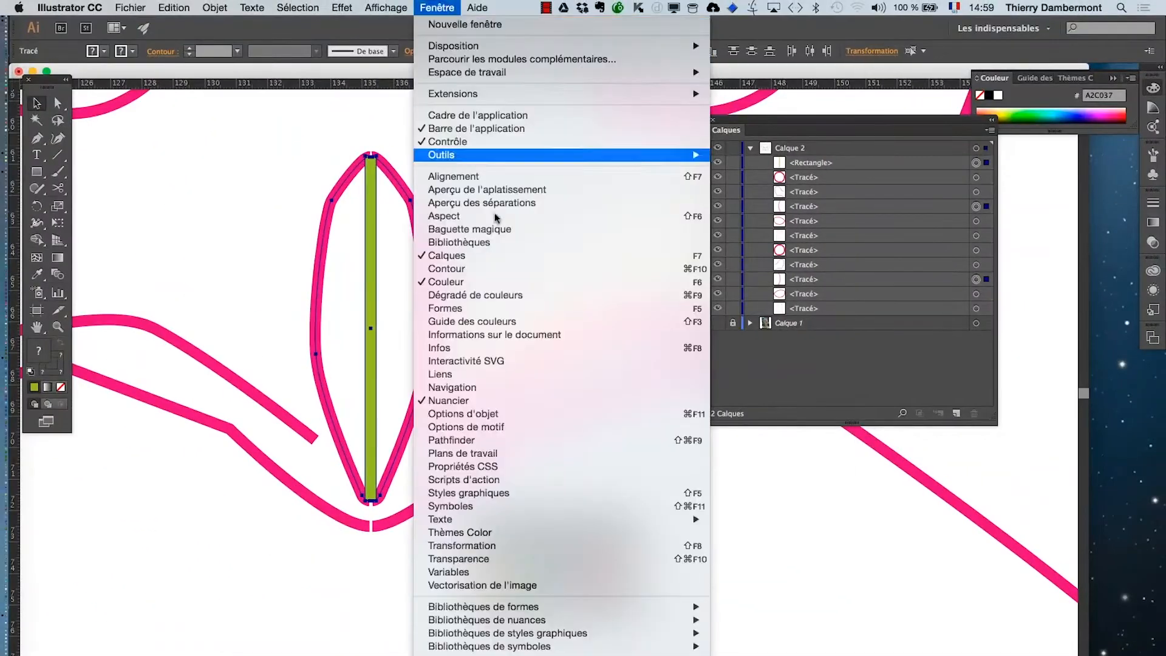
click(592, 447)
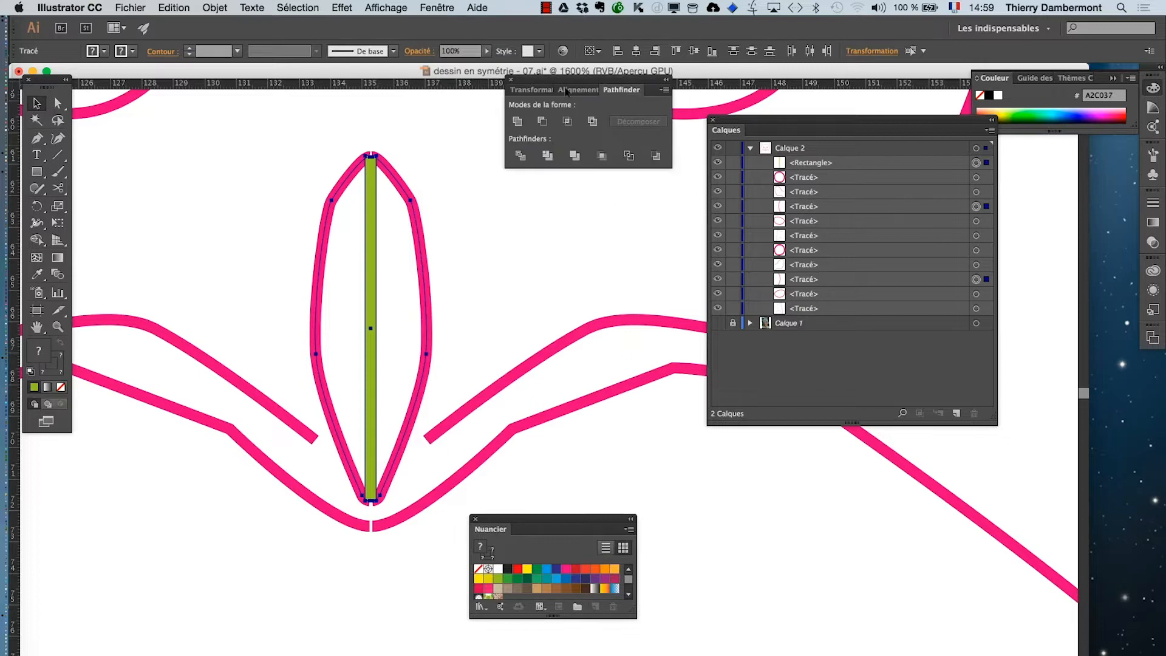
drag(565, 89, 511, 234)
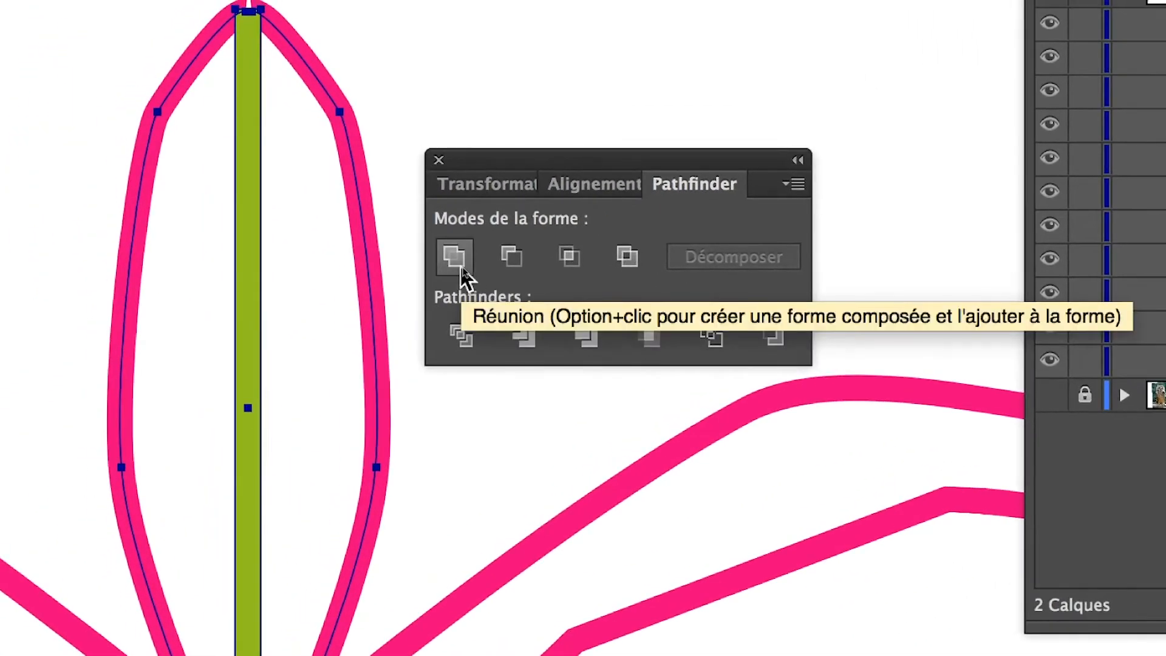
click(461, 269)
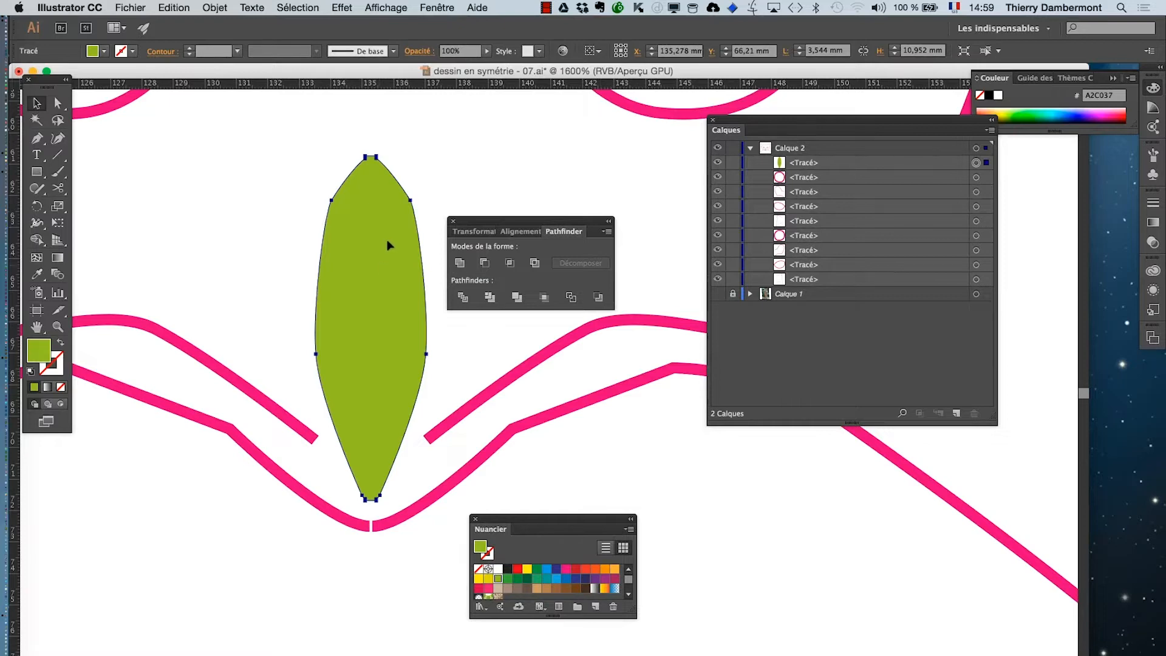
Step: Hide the merged green beak shape so the centre of the owl's face is clear
drag(460, 224, 596, 202)
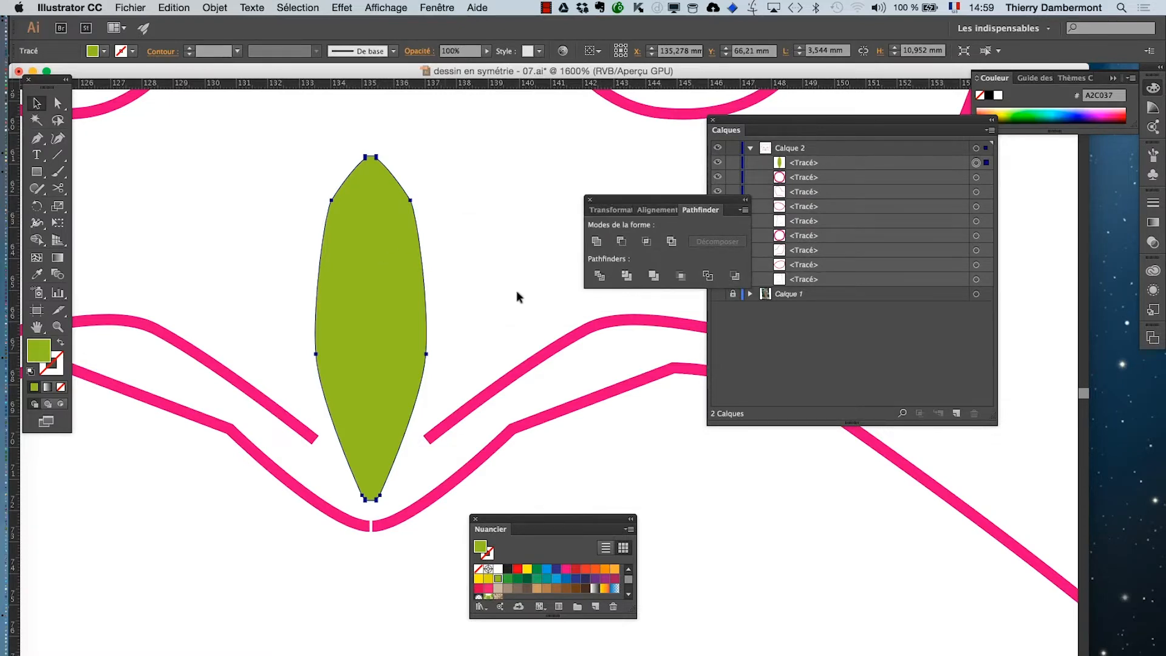
scroll(517, 297, down, 1)
scroll(510, 304, down, 1)
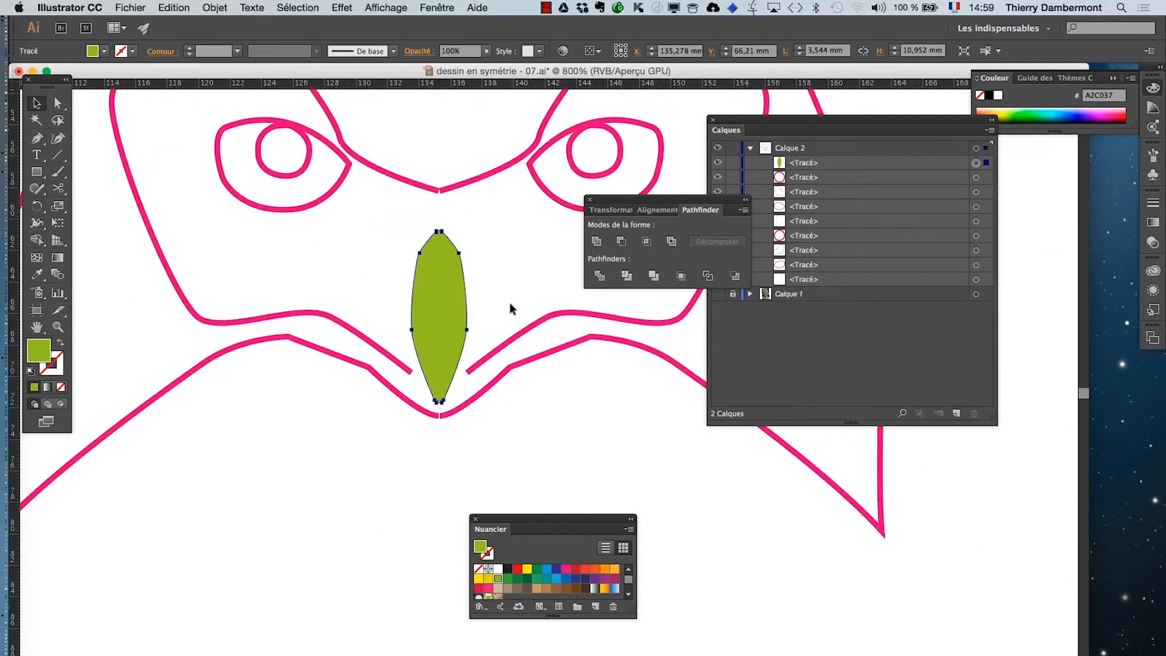
click(509, 304)
alt+super+click(505, 340)
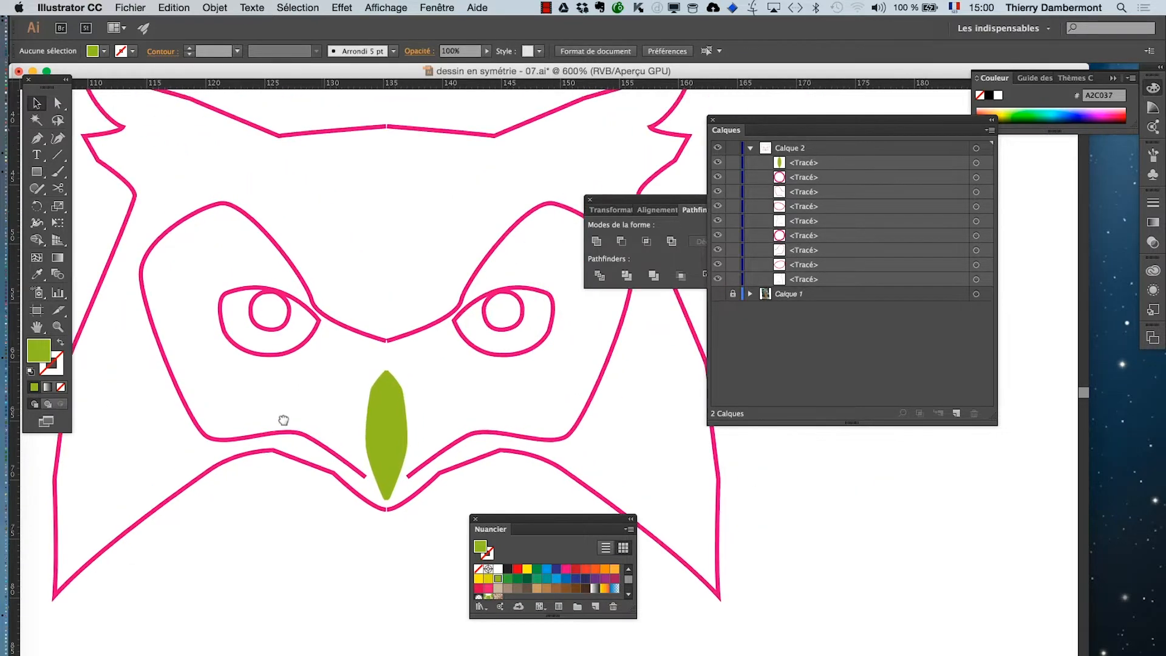
scroll(281, 419, right, 5)
scroll(281, 419, up, 2)
click(351, 414)
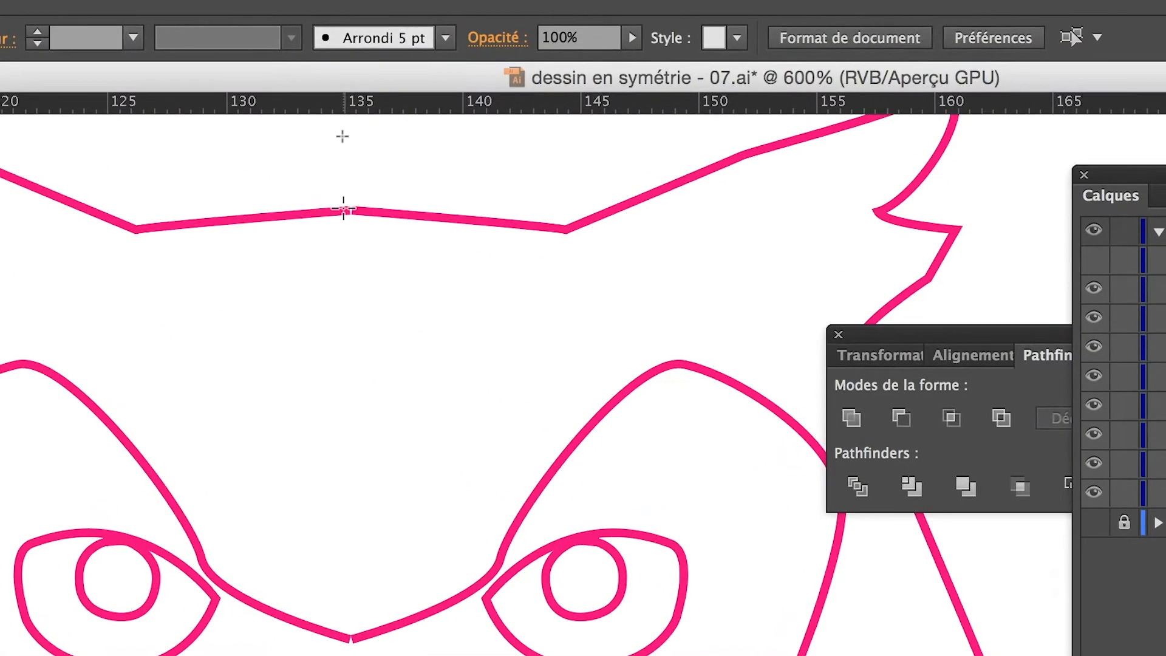
Step: Draw a rectangle about 0.7 × 32.5 mm bridging the head outline's centre gaps and merge it with both halves using Réunion
drag(343, 210, 344, 580)
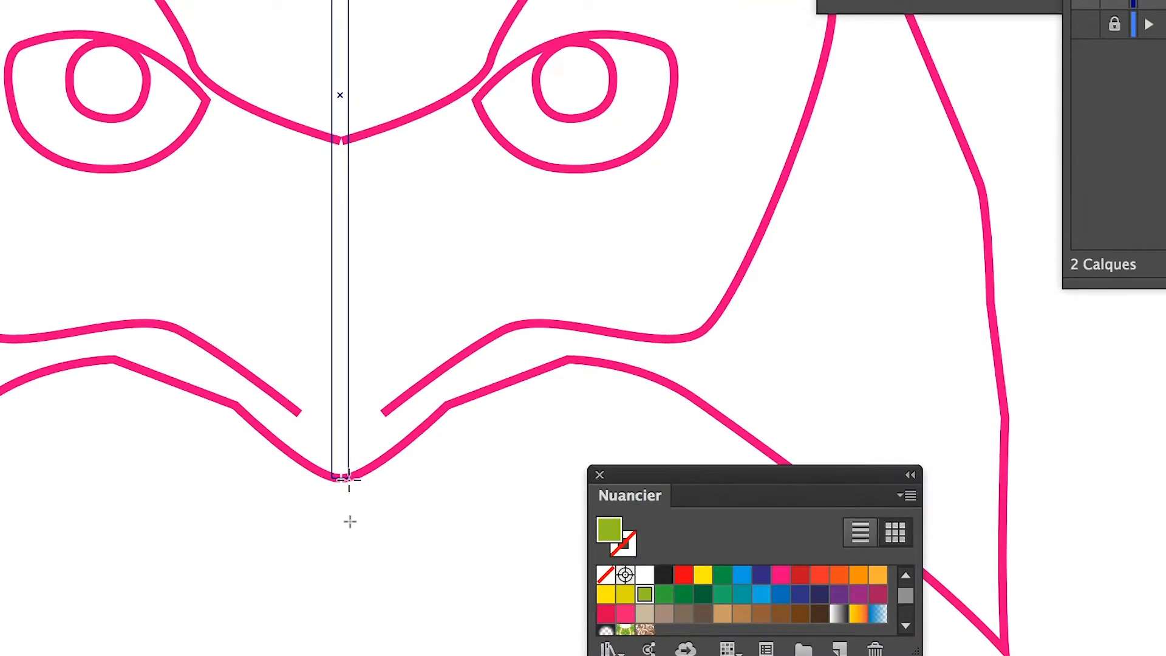
drag(349, 479, 349, 479)
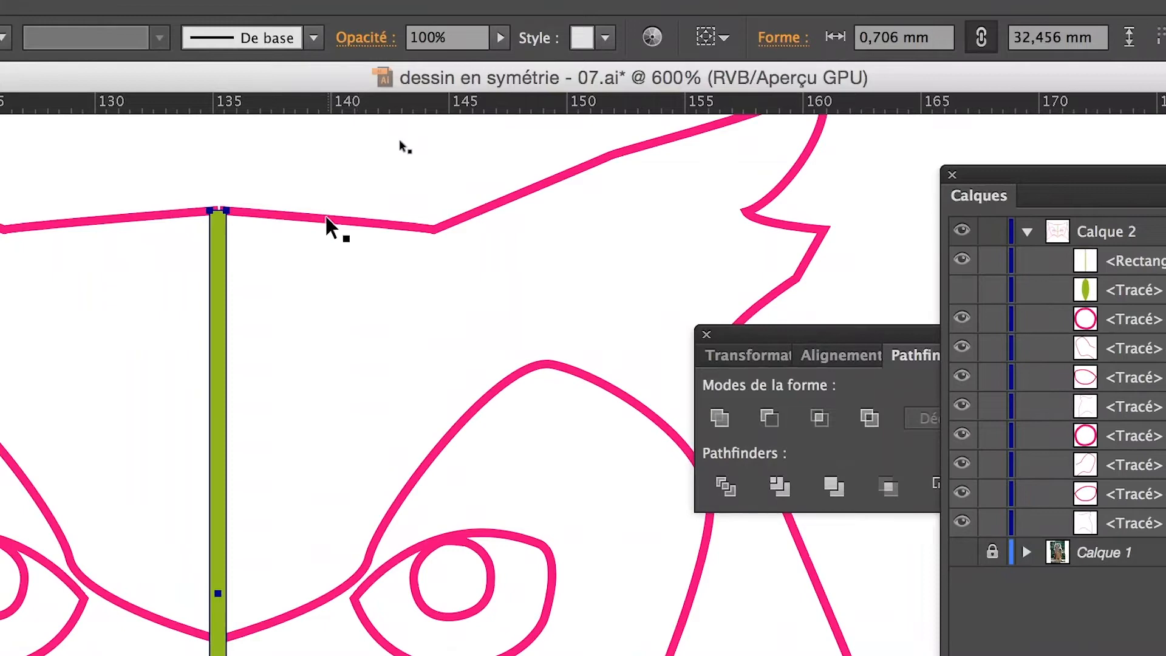
click(325, 214)
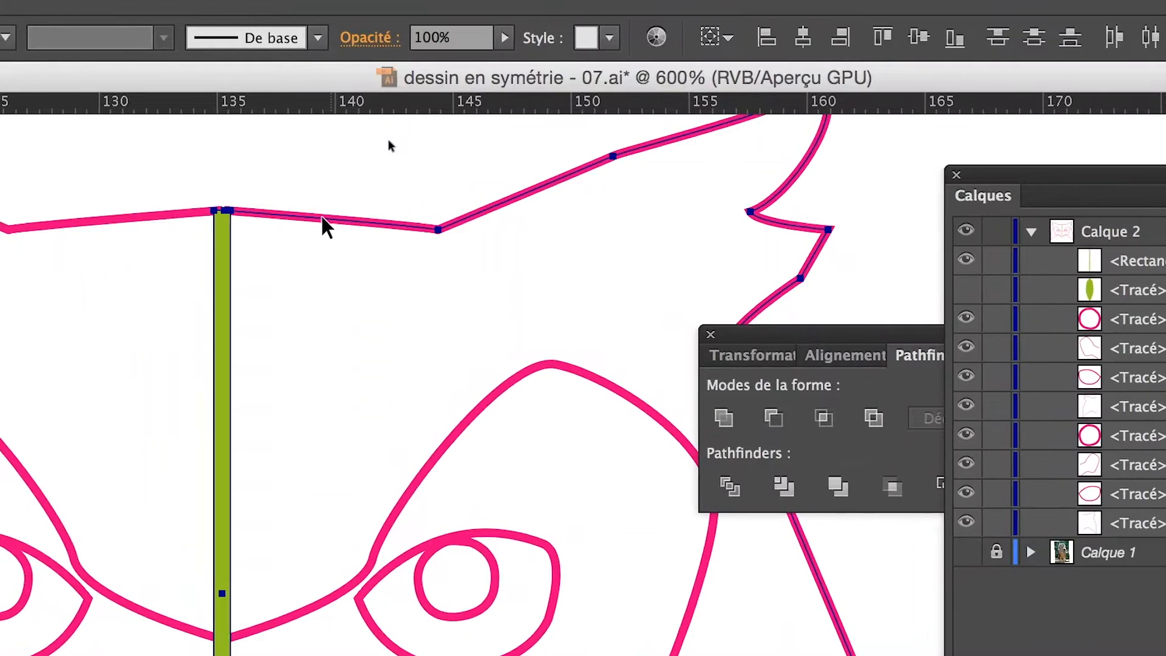
shift+click(276, 216)
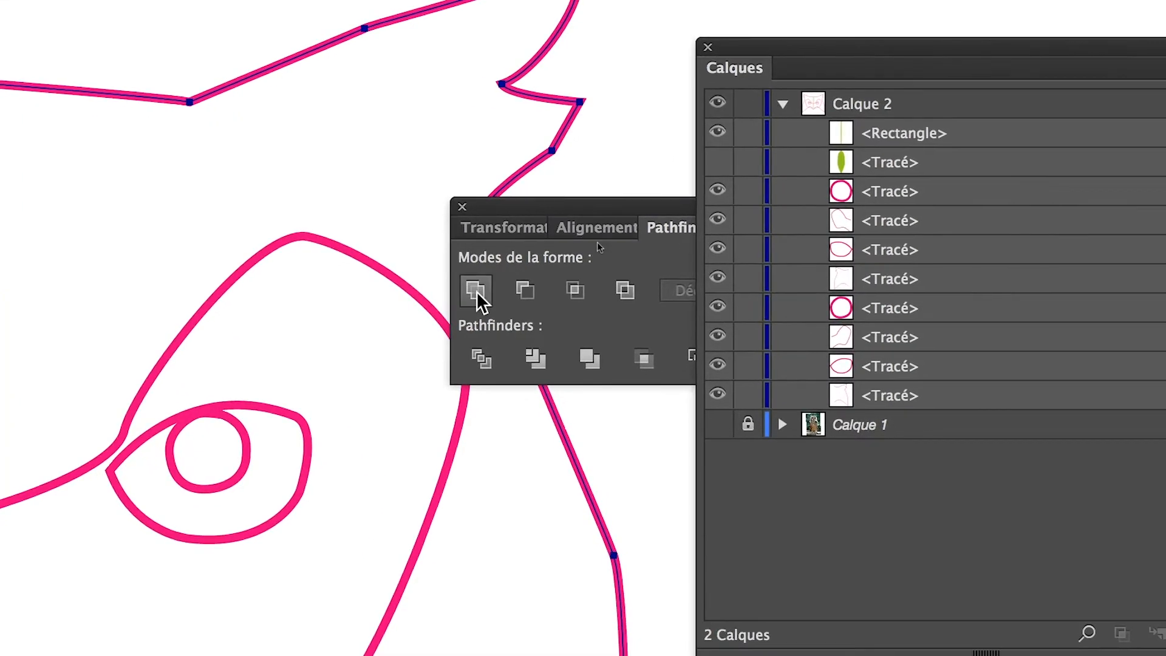
click(478, 294)
click(476, 293)
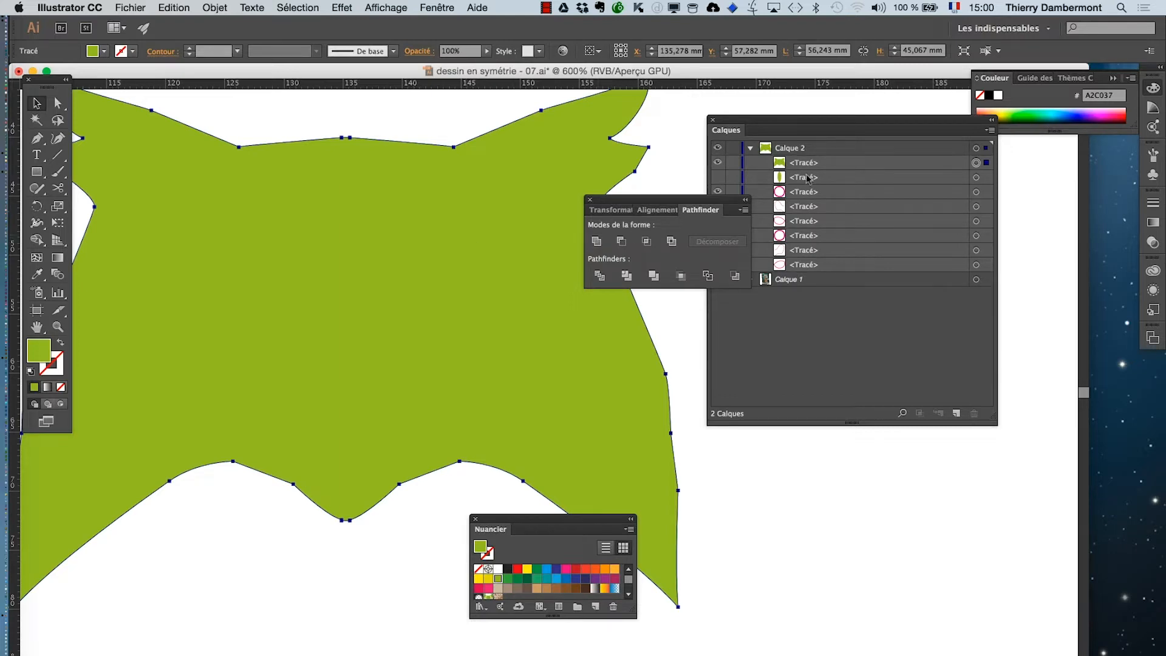
Step: Clear the Pathfinder panel from the layer list and hide the merged green head shape
drag(644, 207, 865, 523)
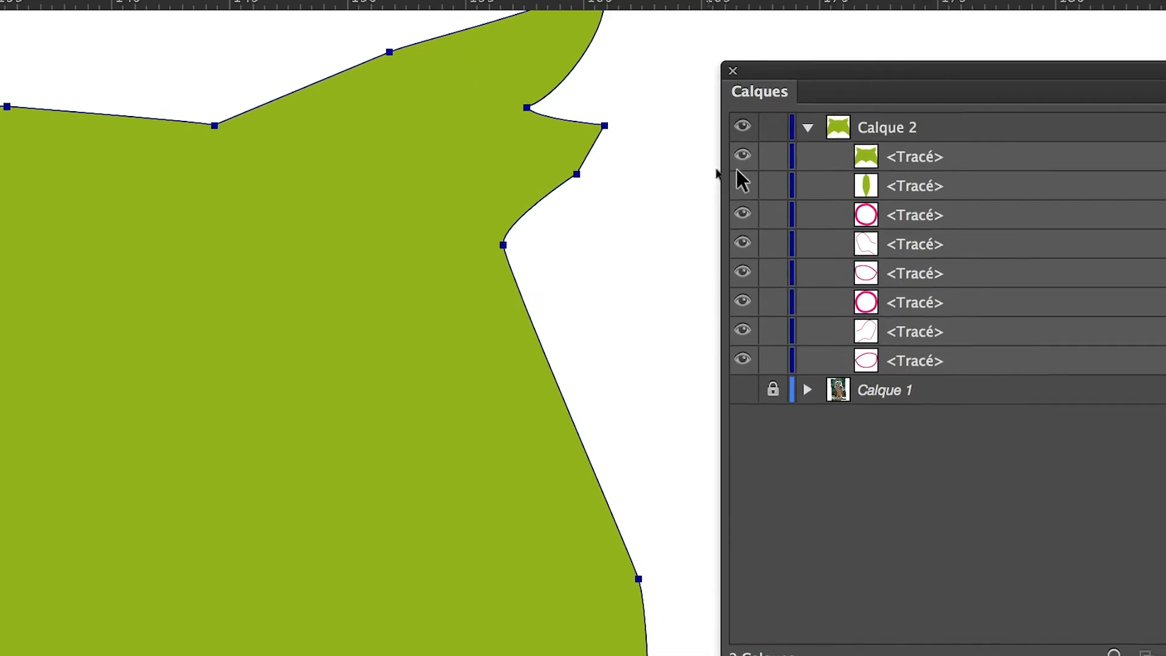
click(742, 156)
click(742, 156)
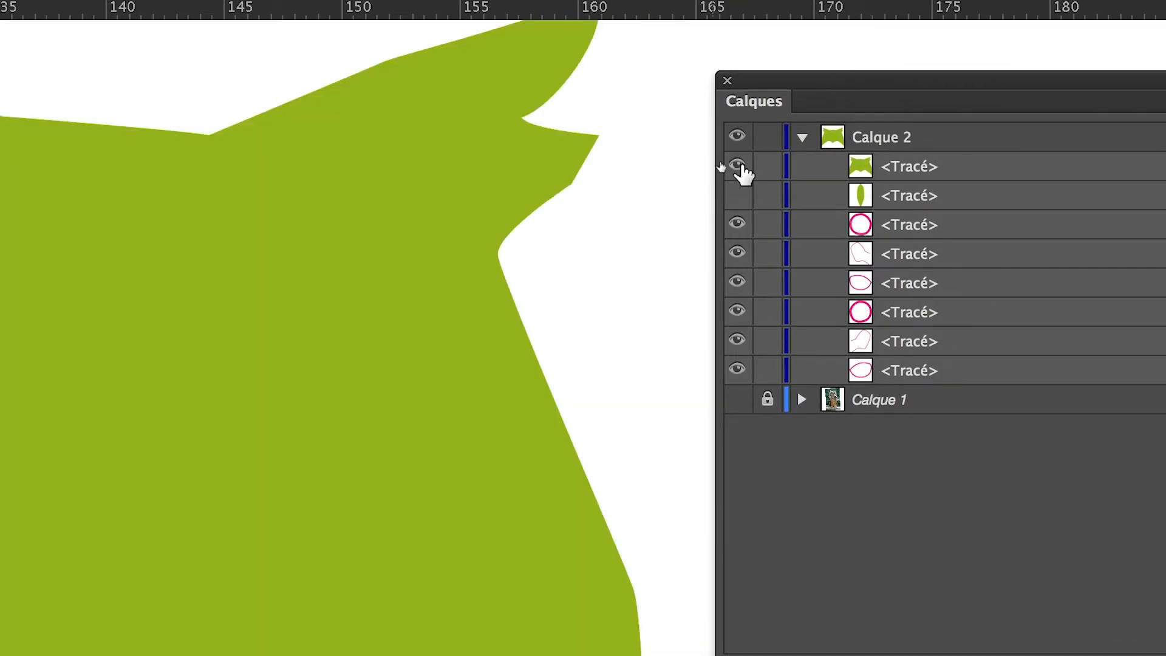
click(742, 166)
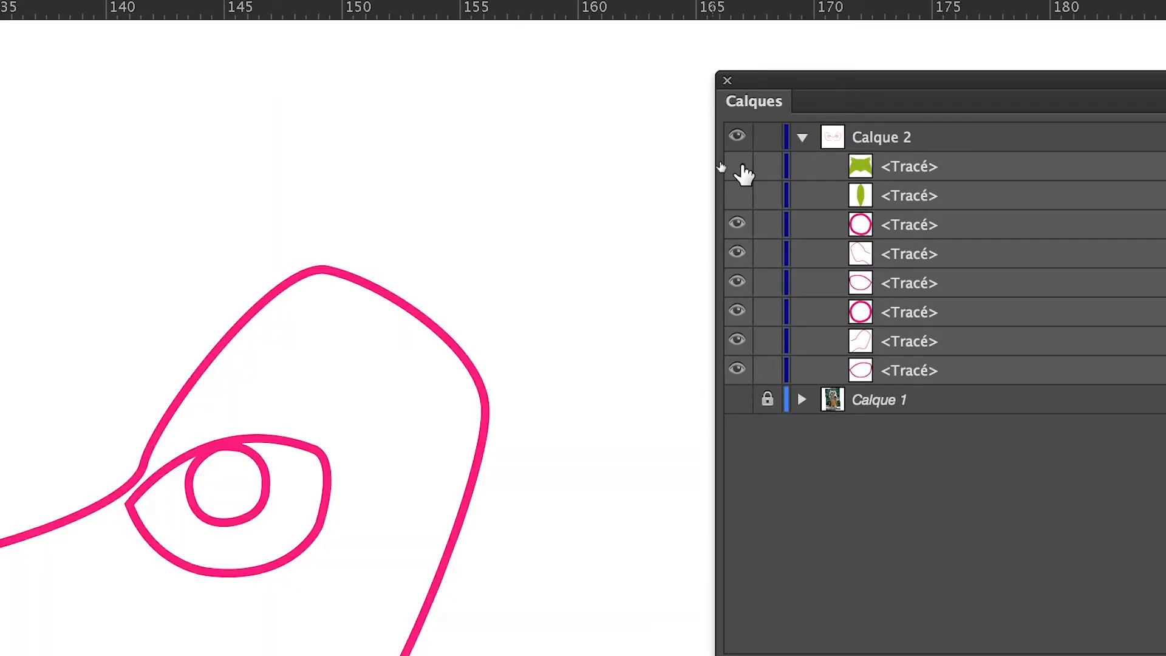
Step: Draw a narrow rectangle about 0.5 × 12 mm down the centre of the eye mask, between its two open halves
click(742, 167)
click(742, 166)
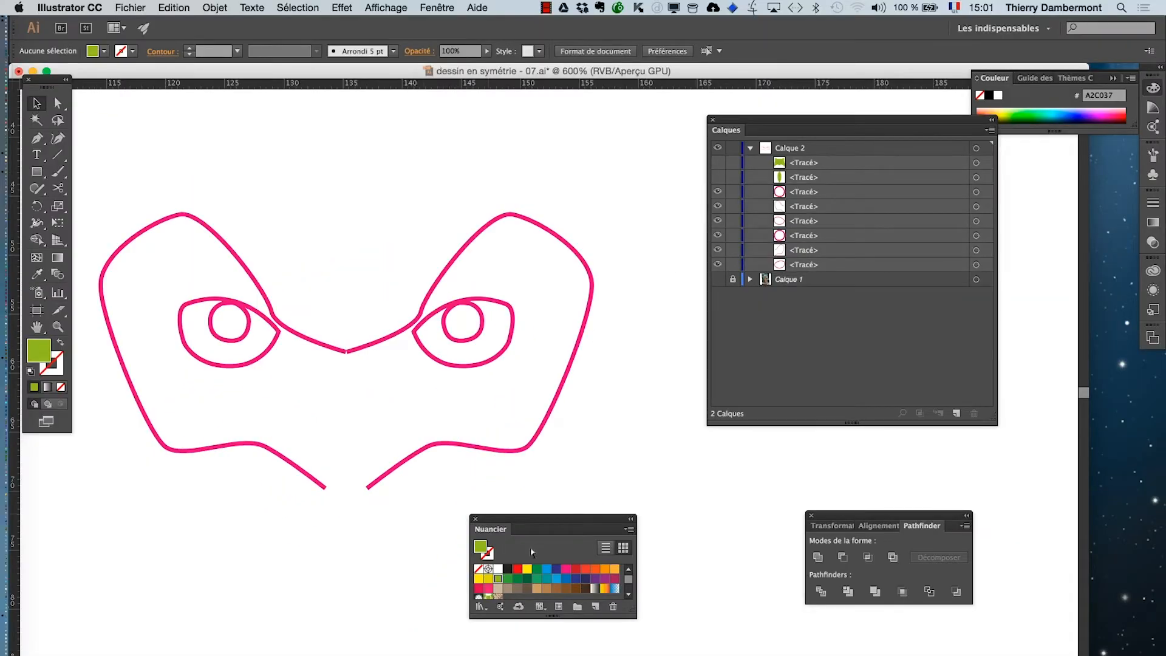
click(372, 508)
click(459, 460)
drag(459, 460, 350, 549)
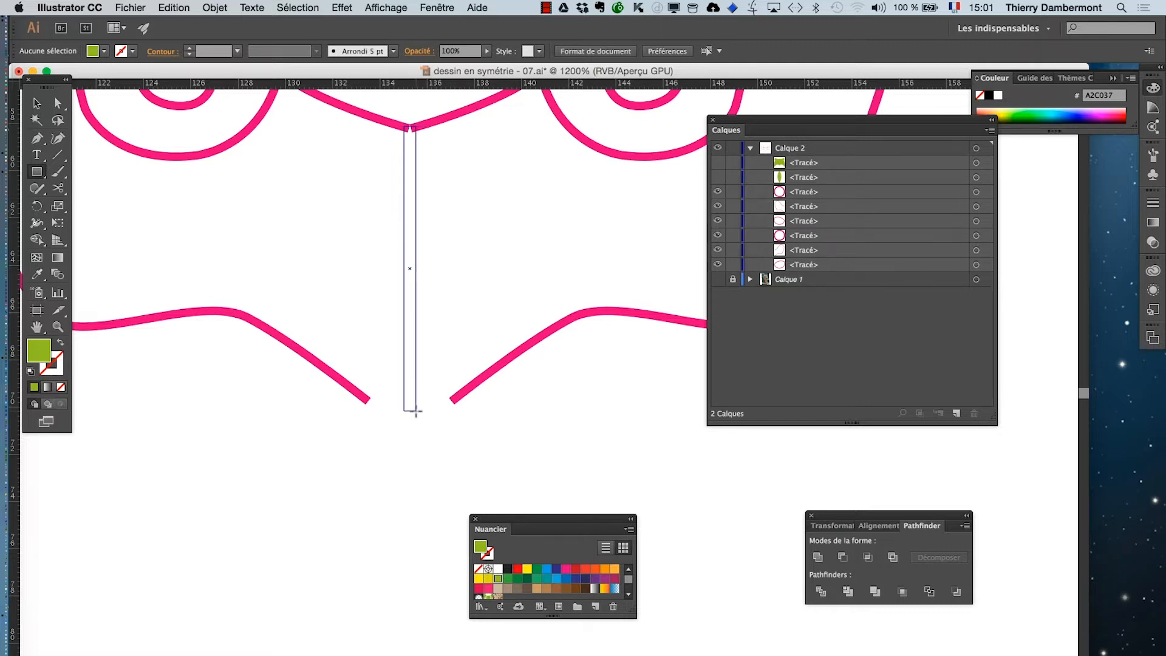
drag(415, 411, 416, 411)
Step: Move the rectangle's two lower corners outward onto the open lower ends of the mask outline halves
click(59, 106)
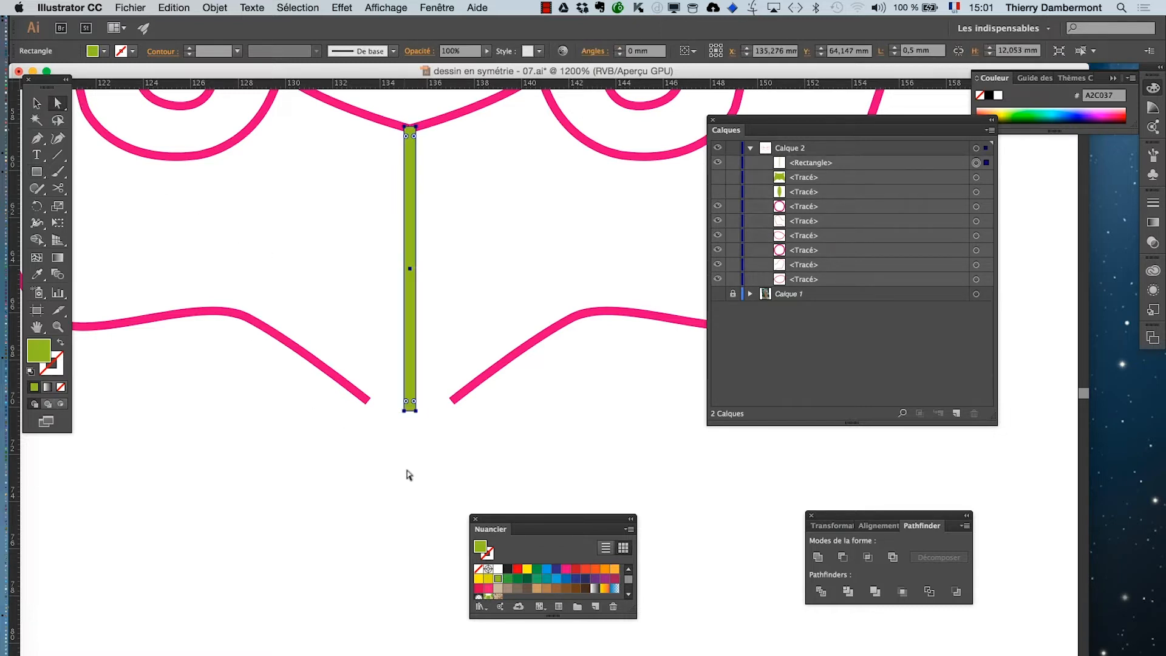
click(412, 427)
drag(416, 412, 434, 409)
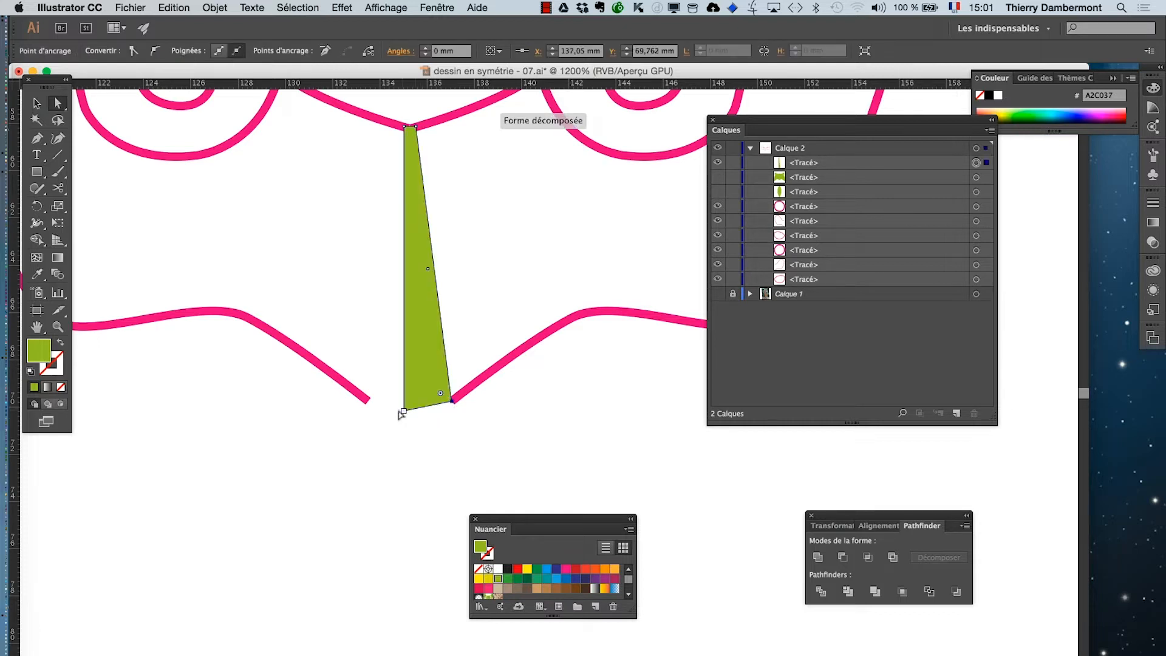
drag(402, 412, 363, 401)
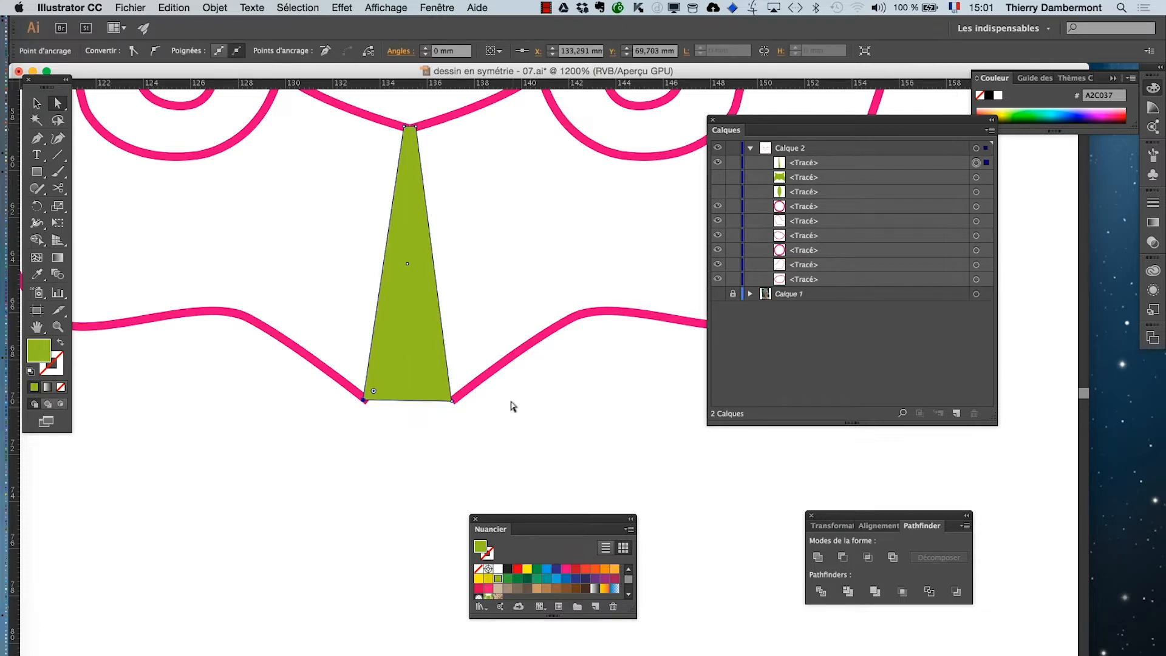
drag(453, 401, 454, 401)
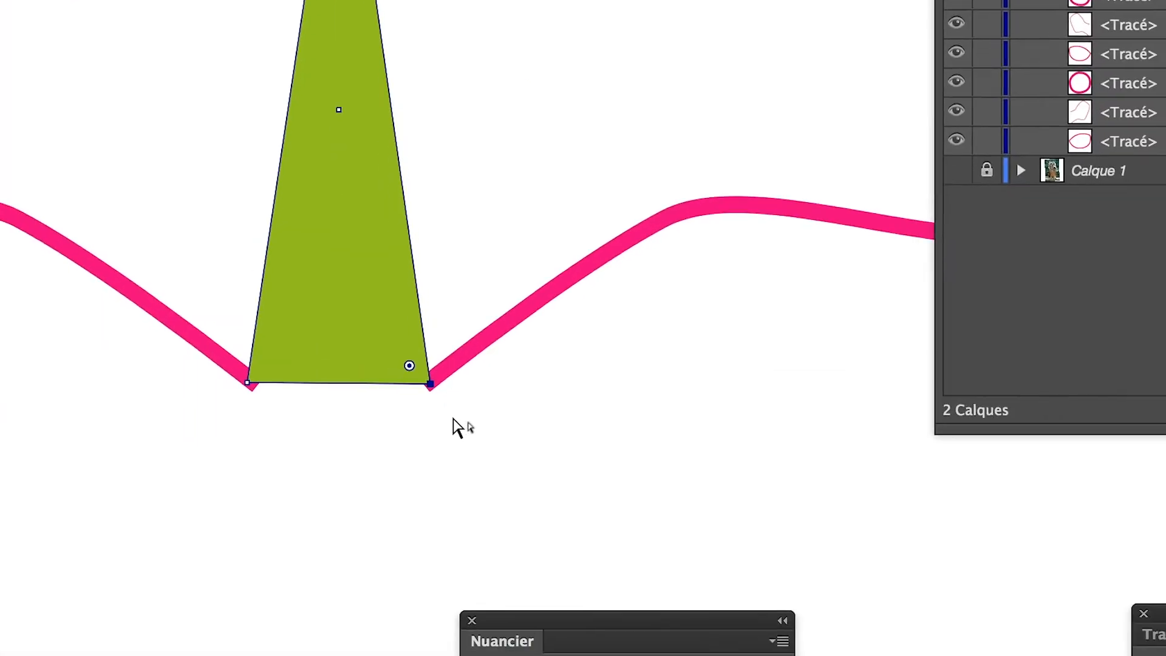
click(465, 418)
click(443, 396)
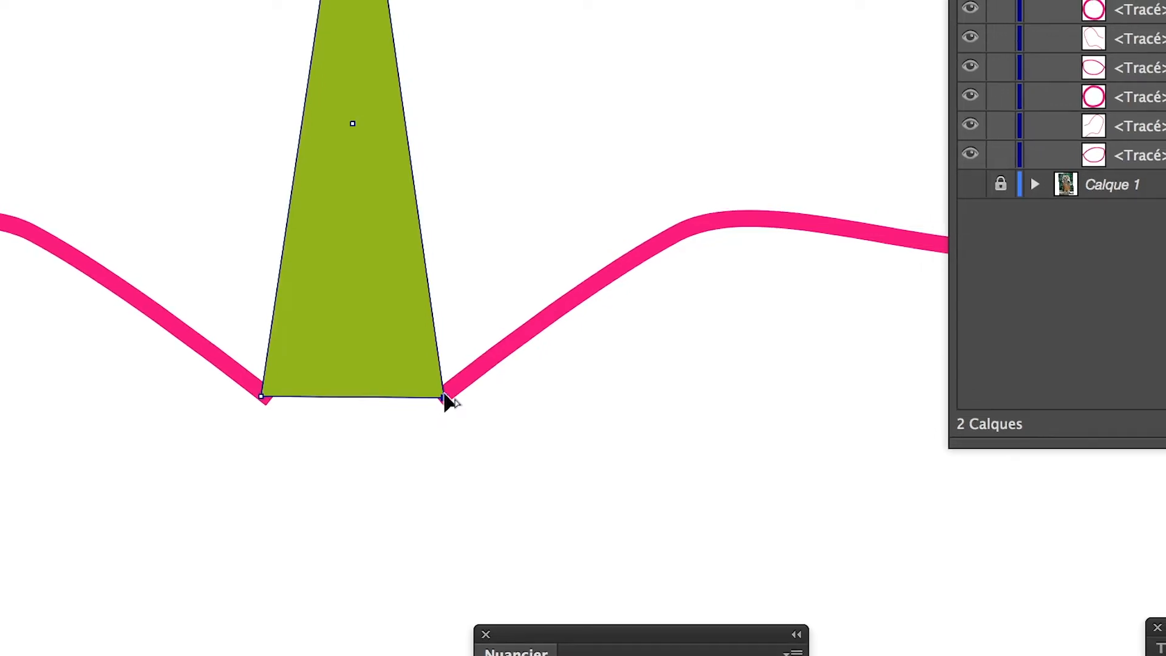
drag(470, 395, 442, 396)
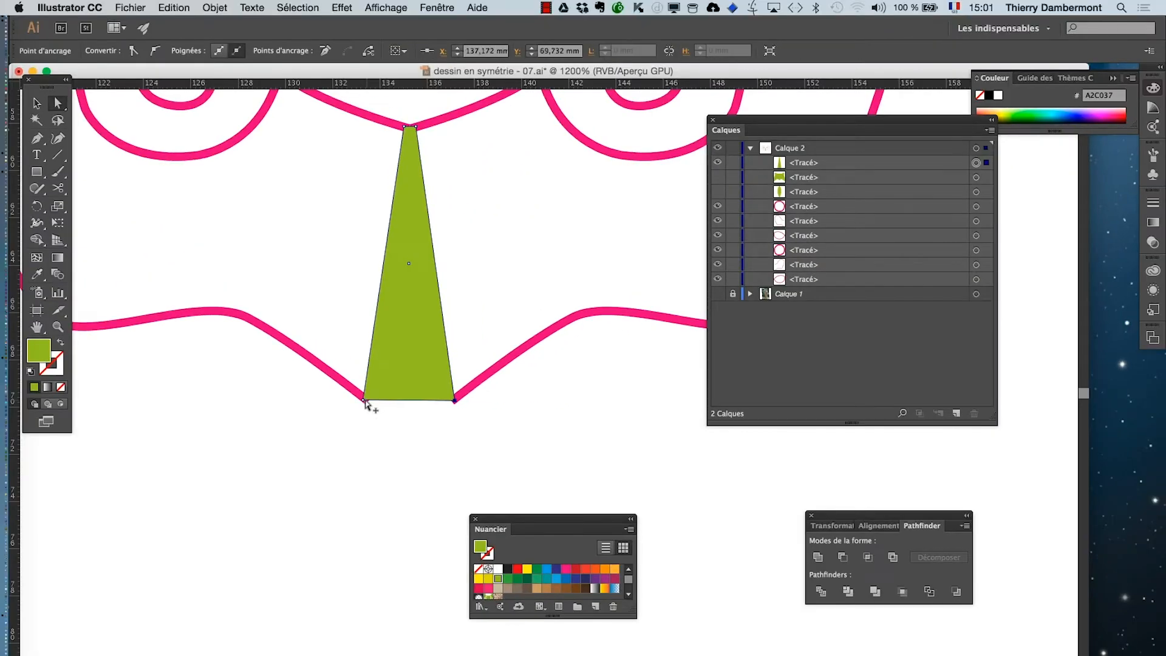
scroll(373, 413, down, 1)
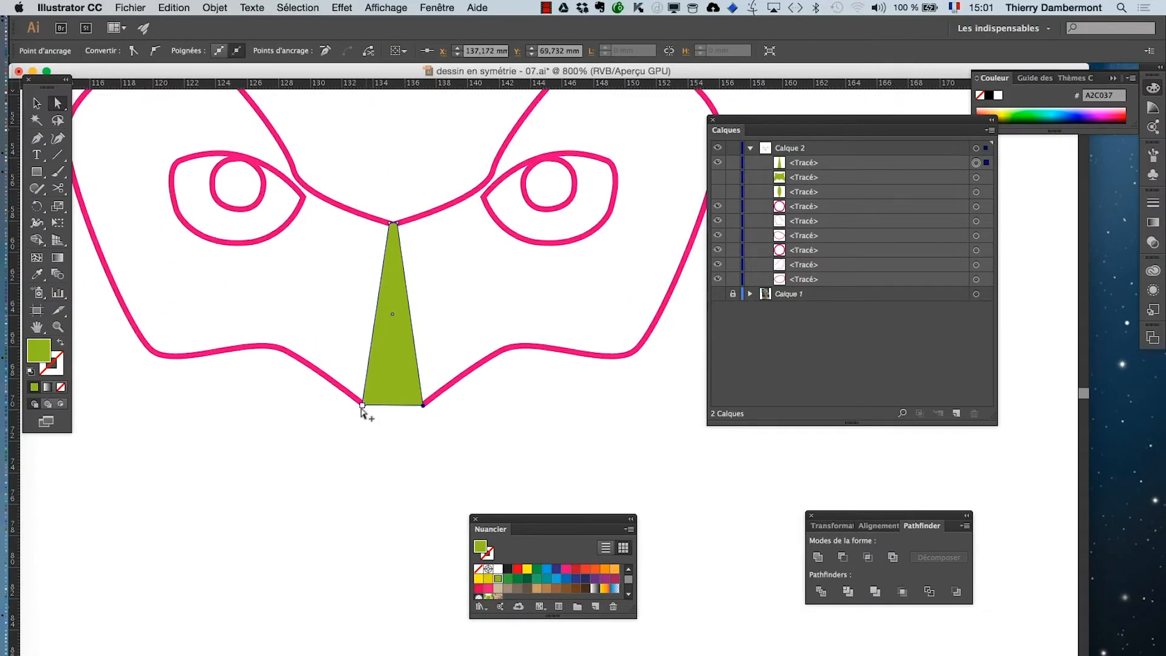
Step: Select the reshaped rectangle with both mask outline halves and merge them into one shape with Pathfinder's Réunion mode
key(v)
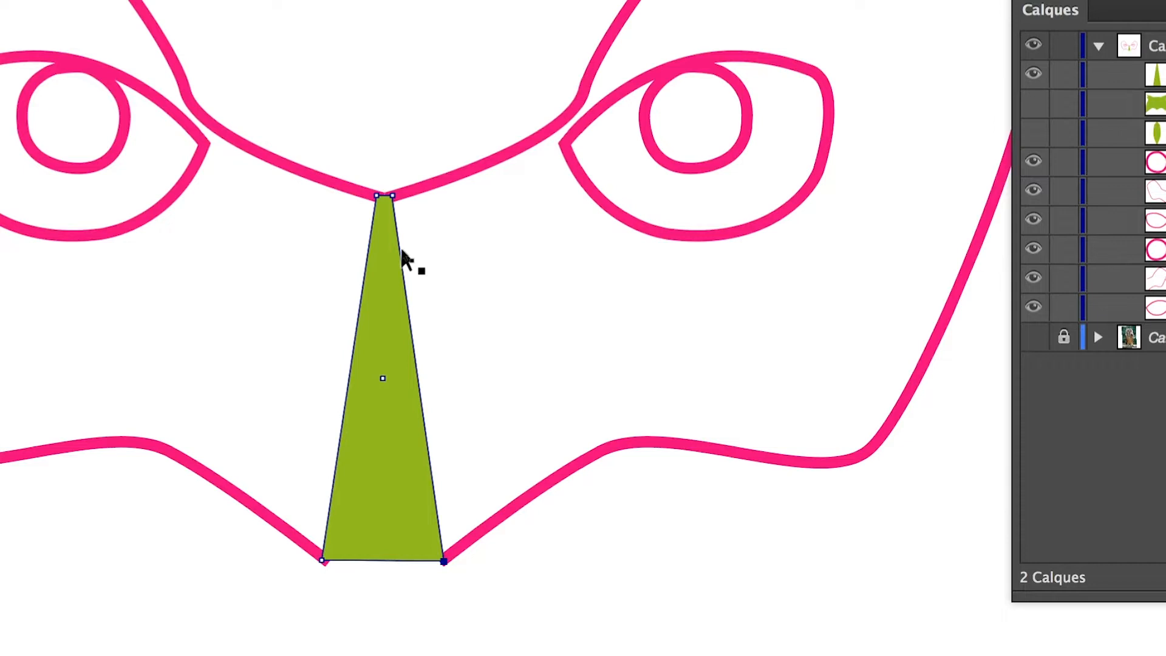
click(400, 249)
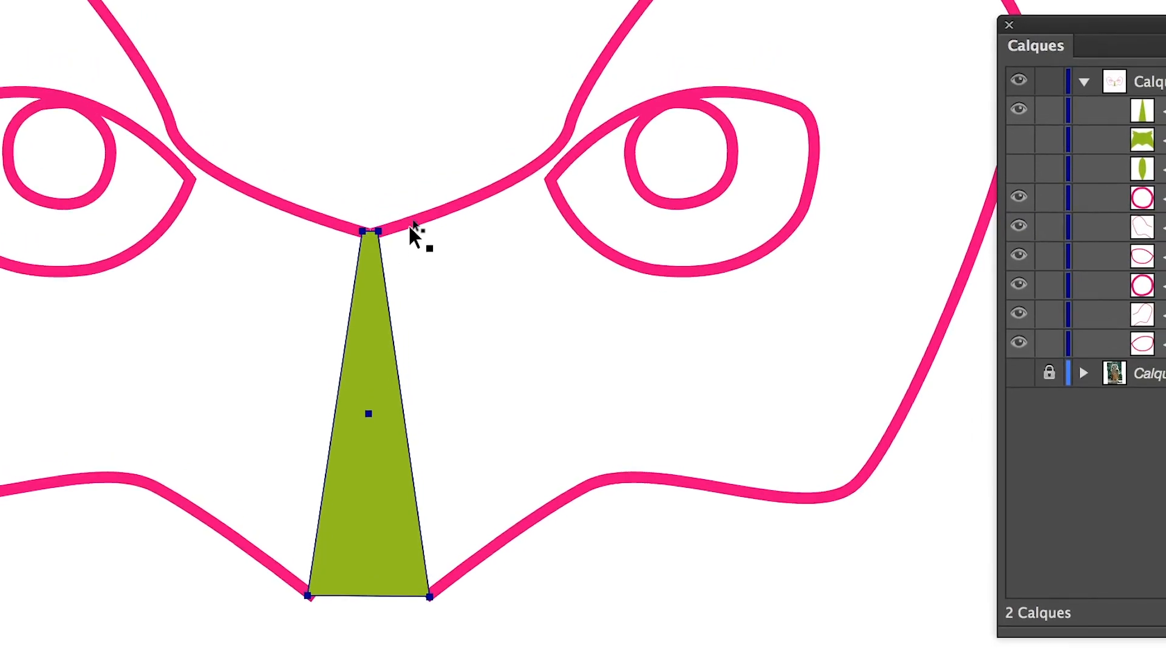
shift+click(425, 188)
shift+click(327, 221)
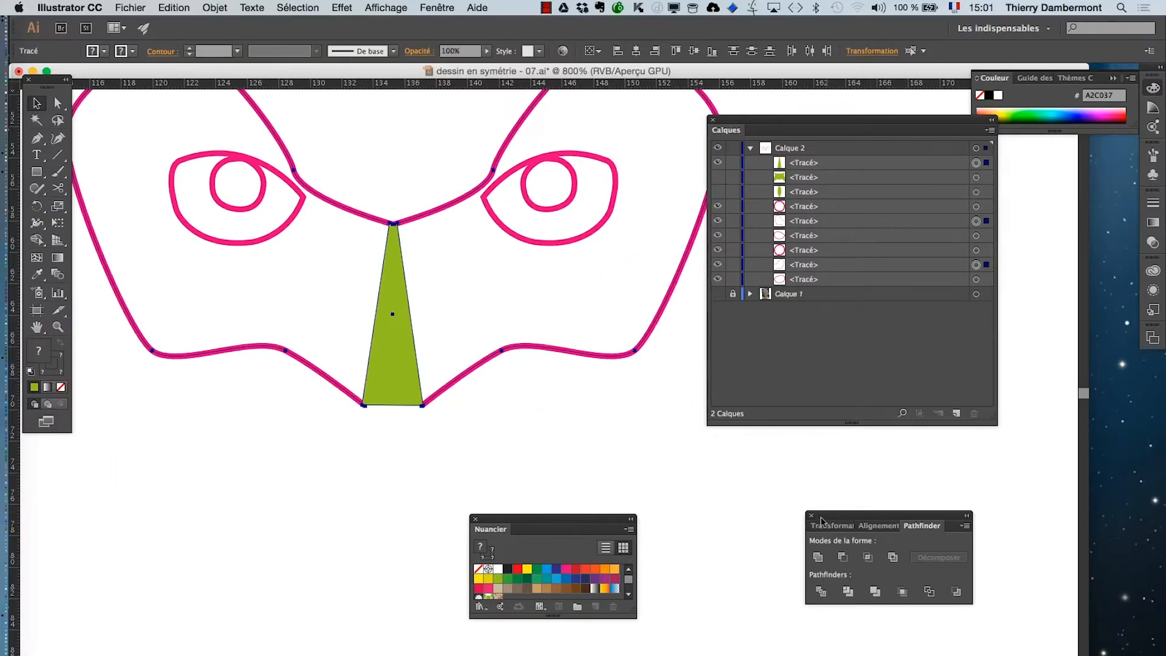
drag(820, 519, 479, 296)
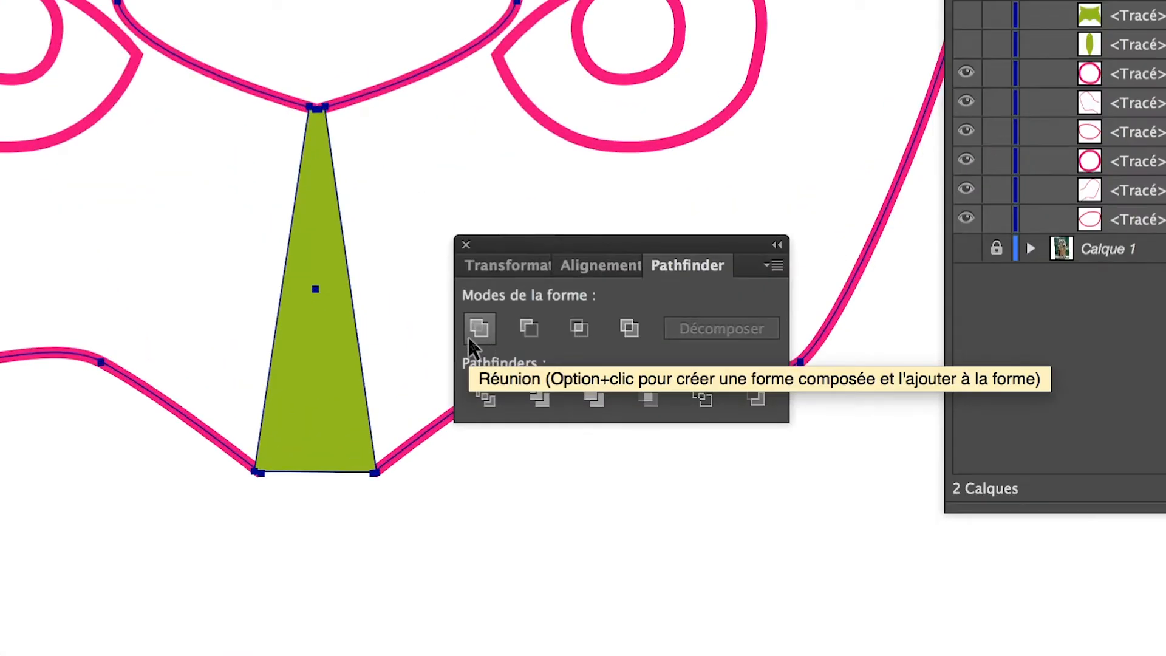
click(469, 337)
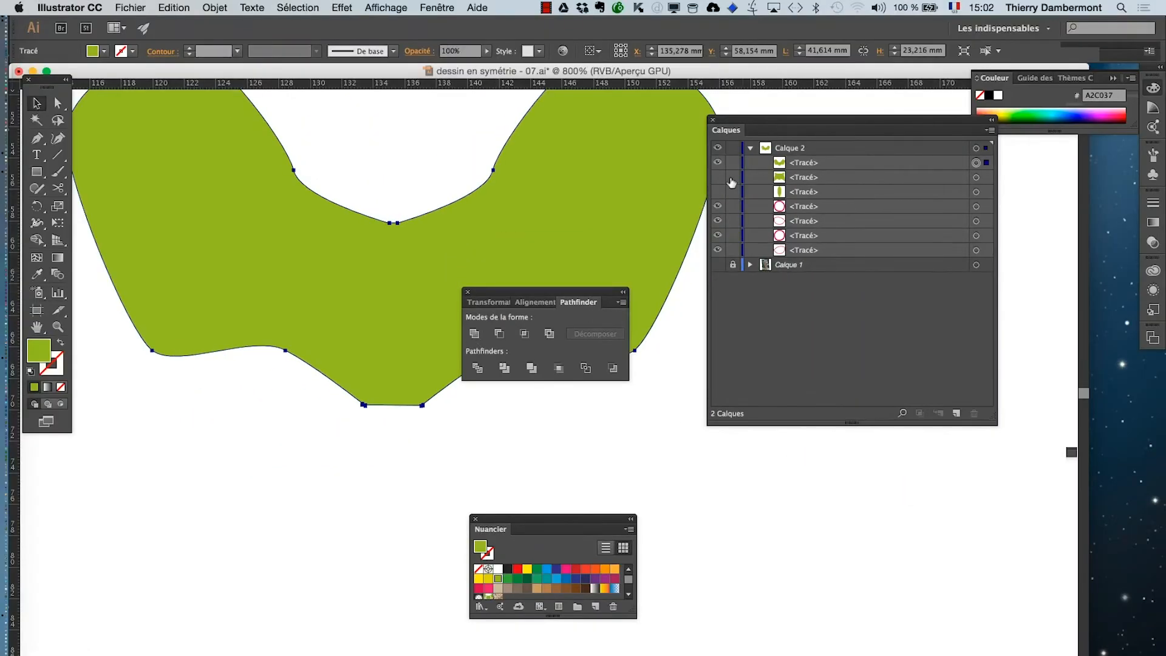
Step: Show the hidden head and beak shapes again and deselect everything
click(717, 177)
click(717, 191)
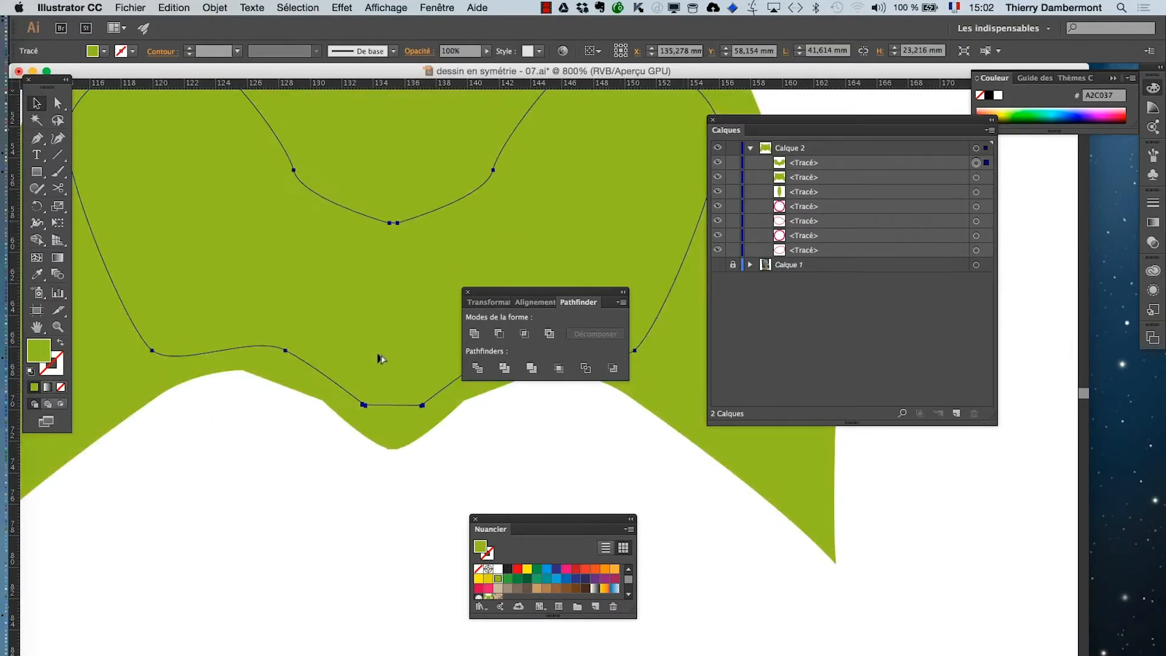
scroll(381, 358, down, 5)
key(super+shift+a)
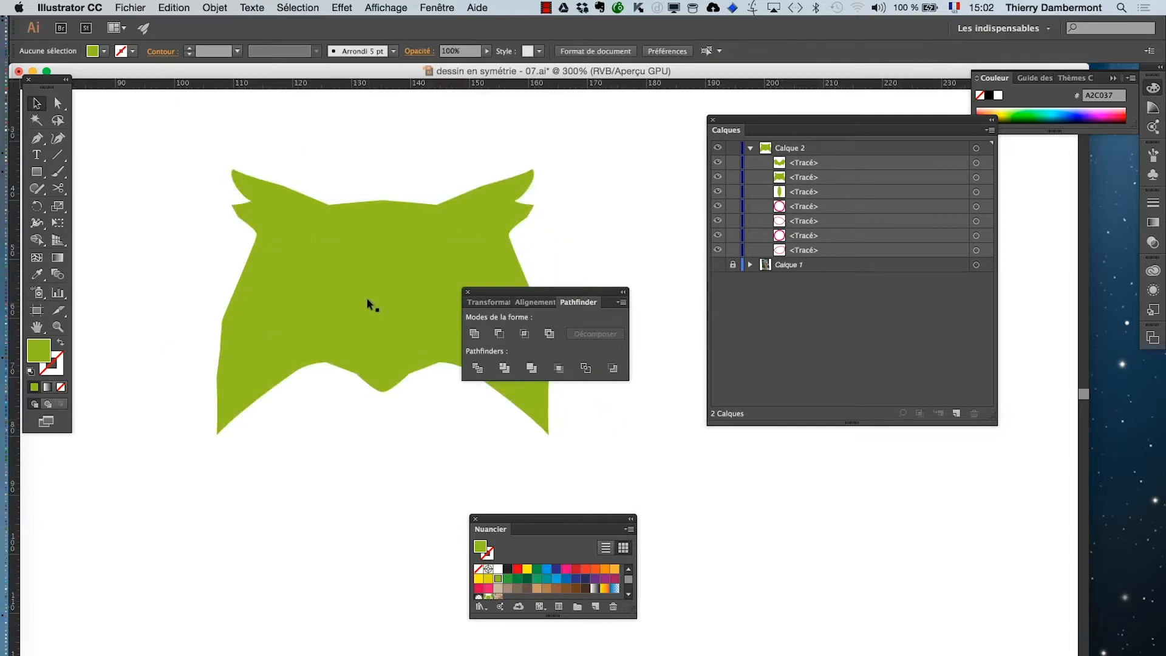
Step: Fill the merged eye mask shape with the grey-brown swatch 766A5A
click(366, 297)
click(546, 569)
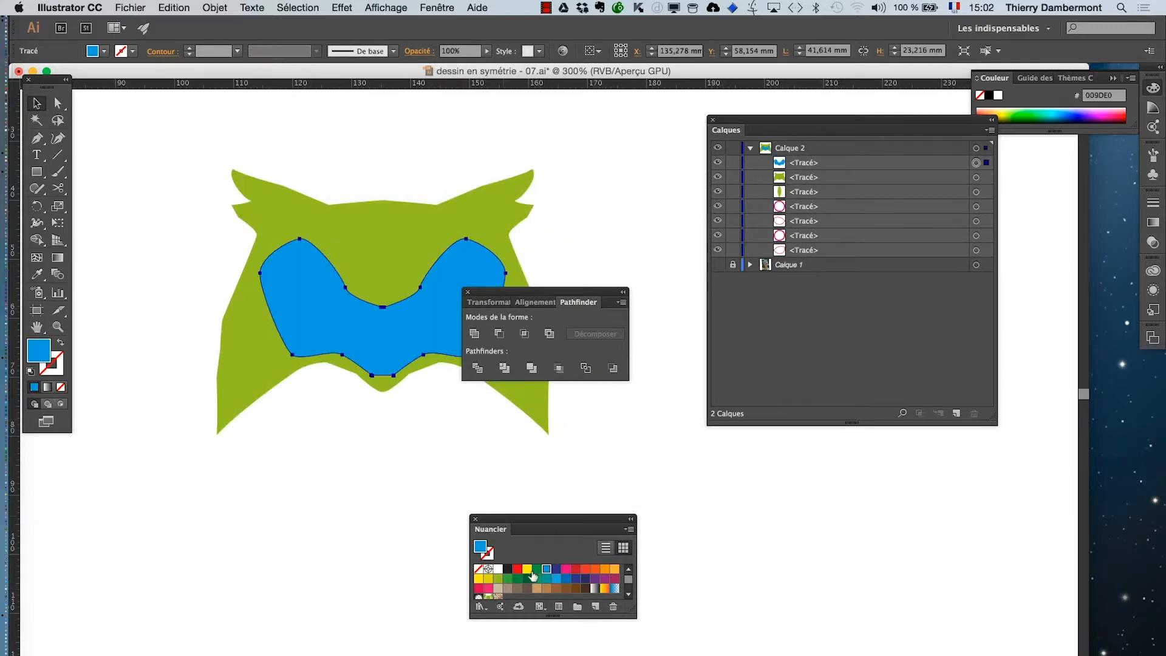
click(516, 589)
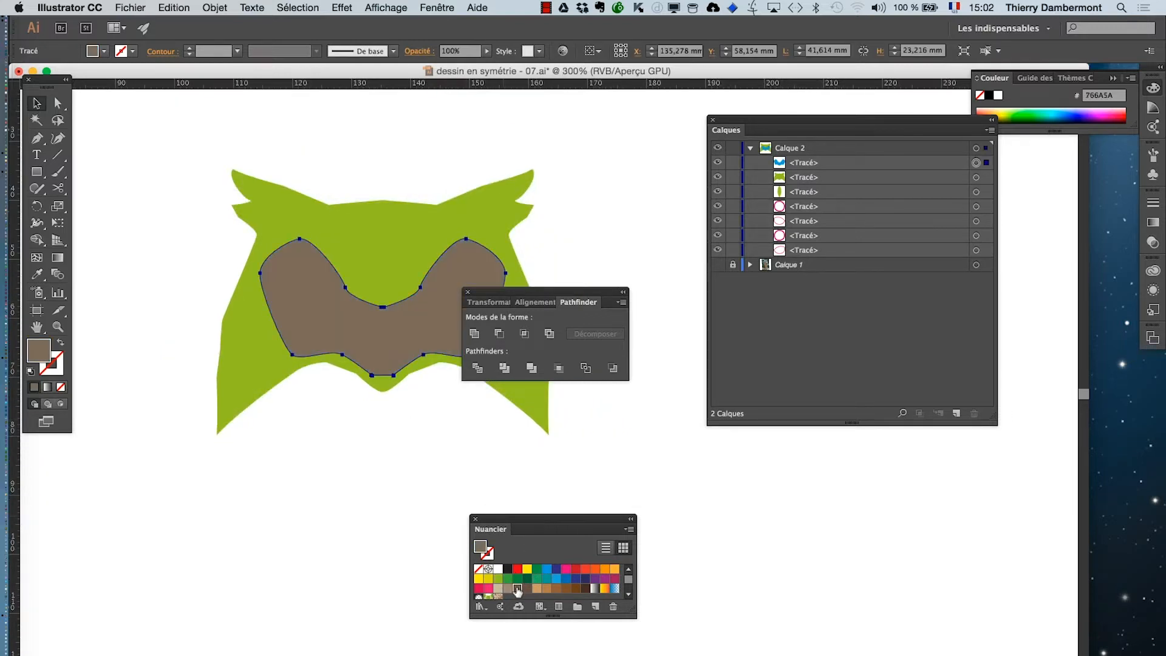
click(259, 343)
click(383, 334)
Step: Bring the beak path above the mask in the layer stack and fill it with orange
drag(805, 191, 808, 155)
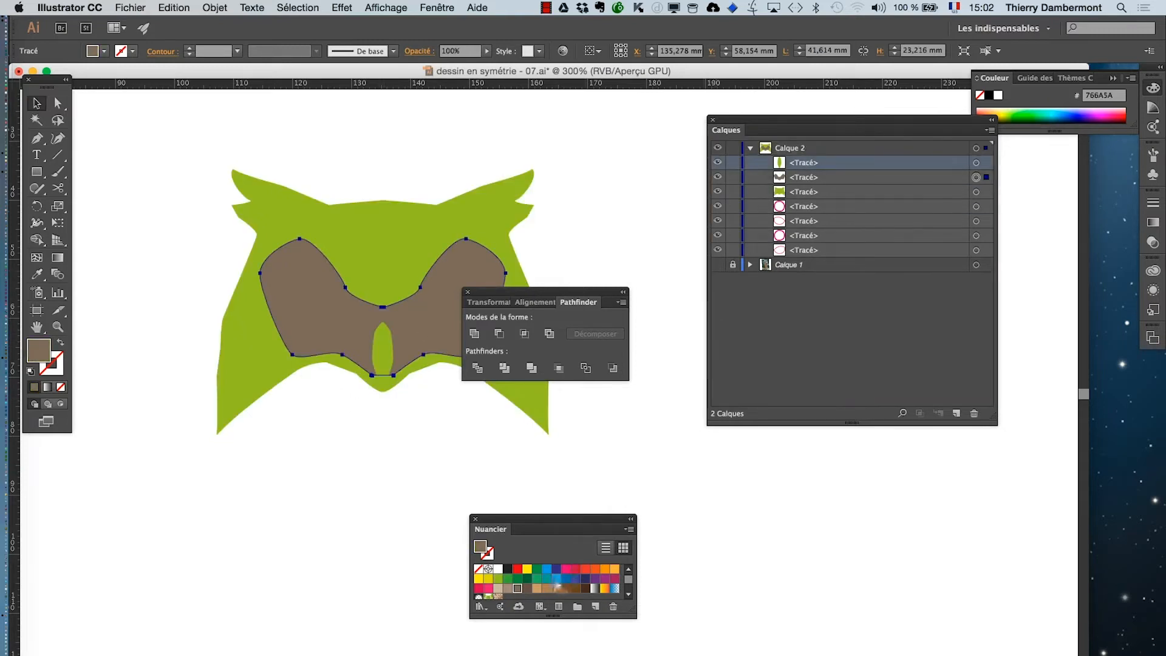
click(556, 580)
key(super+z)
click(985, 163)
click(604, 569)
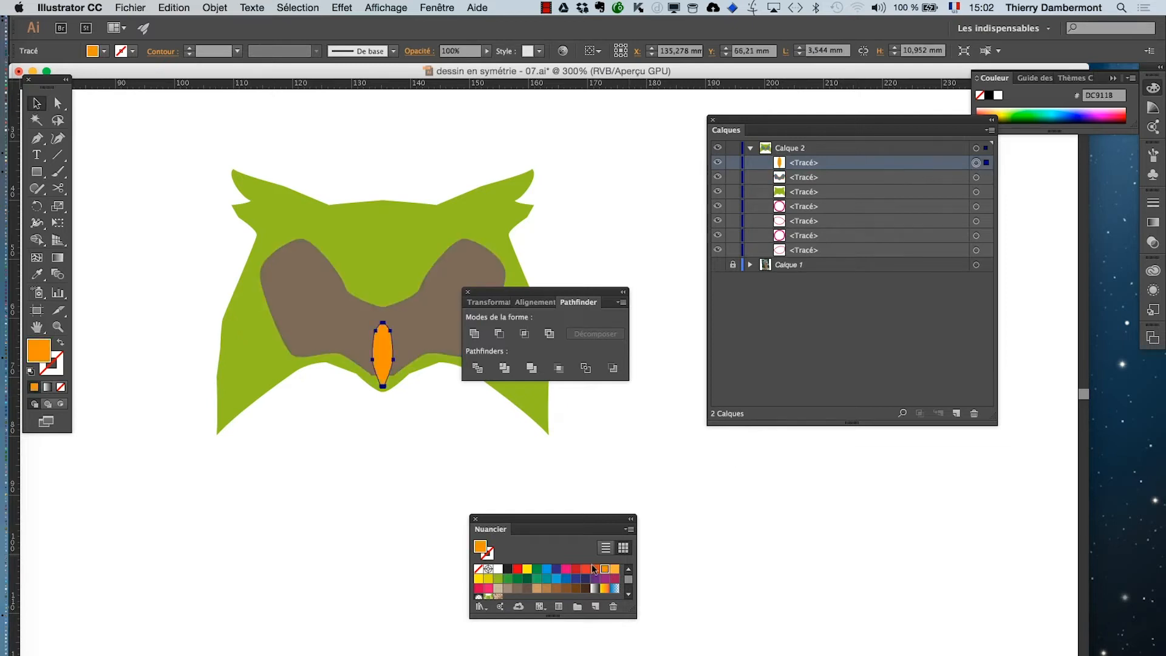
Step: Reorder the layer's paths so both pupil circles and both eye outlines sit above the beak, mask and head
click(439, 499)
drag(804, 207, 805, 155)
drag(807, 223, 807, 171)
drag(803, 251, 805, 172)
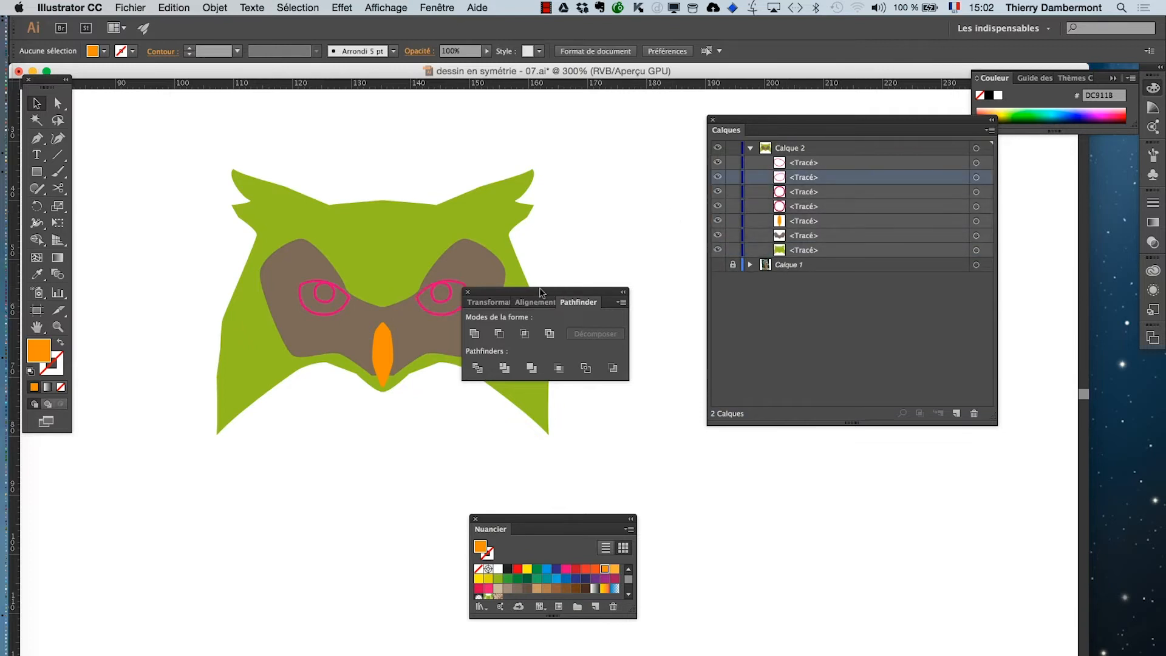
Step: Select both eye outlines, swap their stroke and fill, and fill them with the grey swatch 9C9B9B
drag(540, 291, 591, 317)
scroll(344, 294, up, 2)
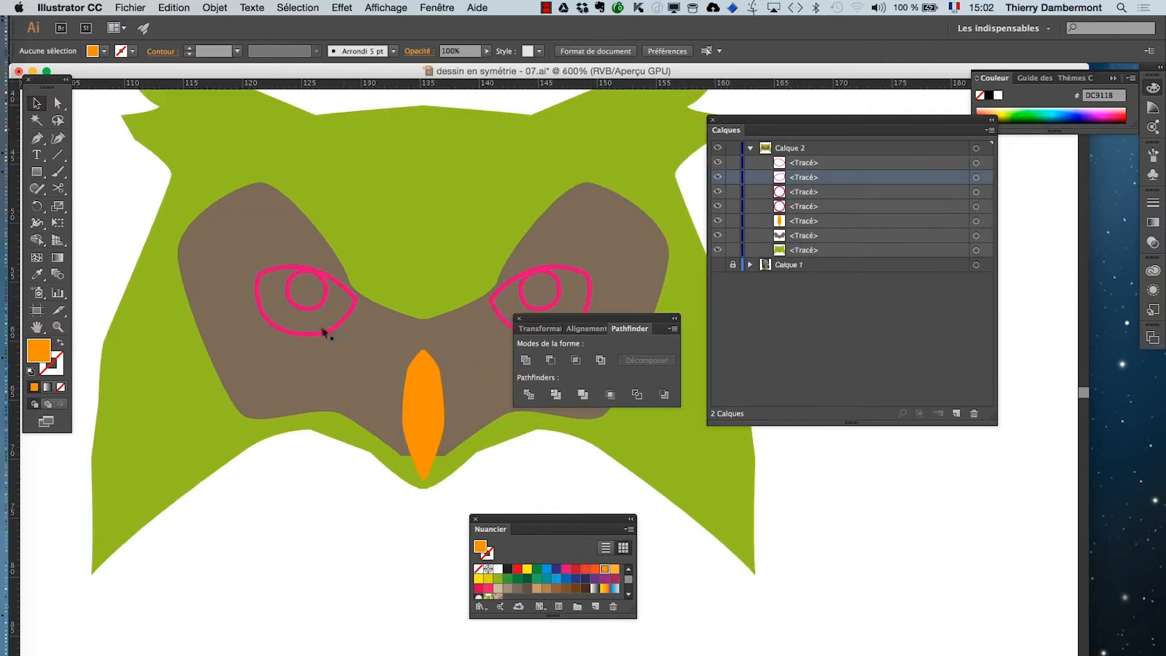
click(322, 332)
shift+click(500, 321)
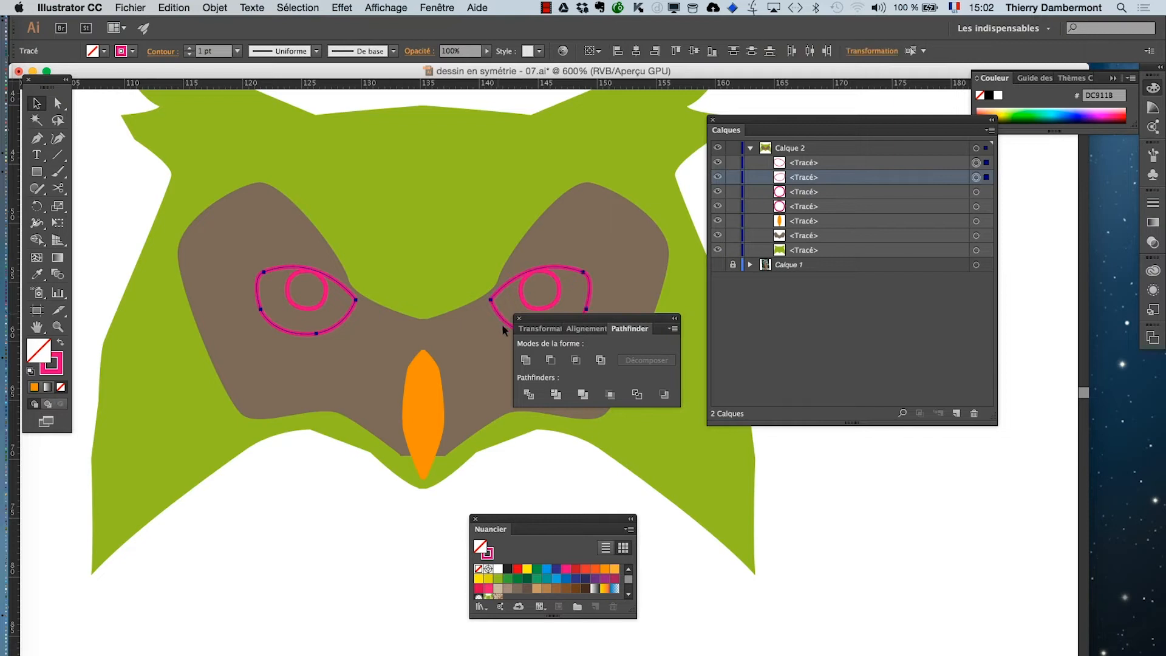
click(62, 341)
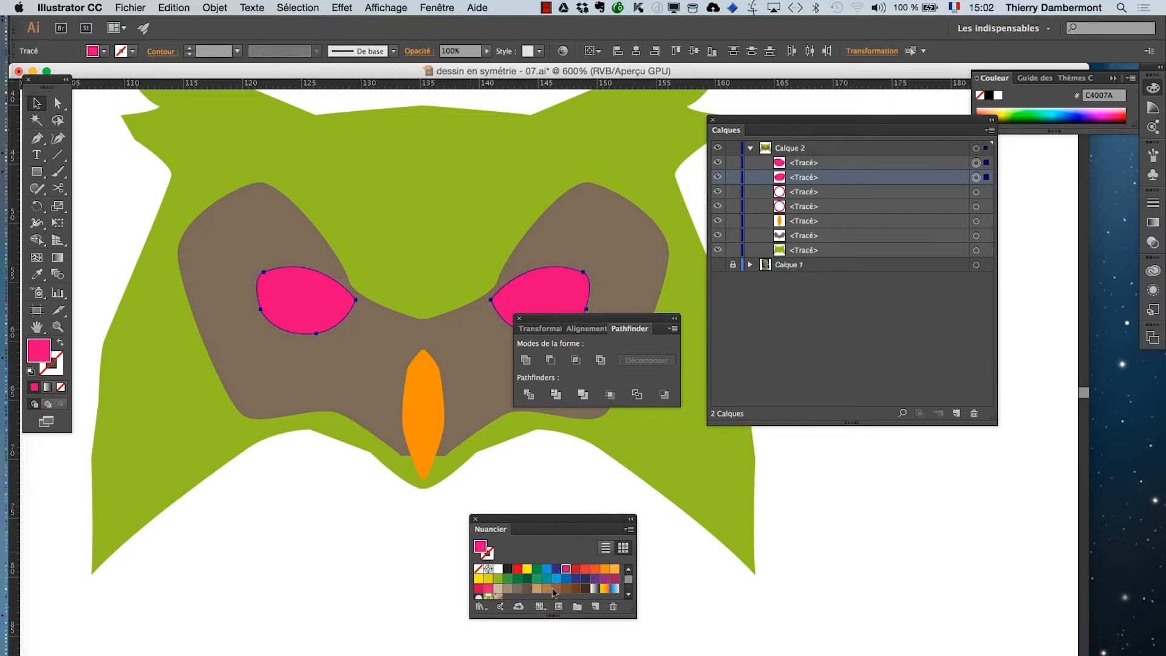
drag(636, 615, 688, 655)
click(536, 600)
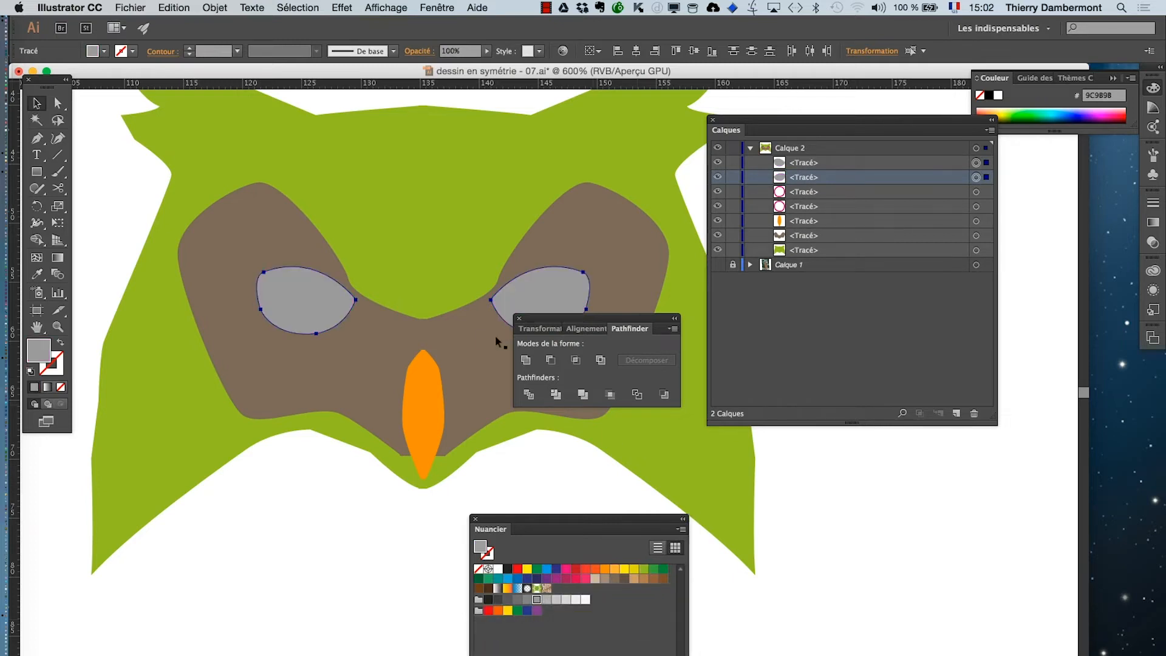
Step: Swap stroke and fill on both pupil circles, fill them with near-black 222221, and place the grey eye shapes beneath them
click(976, 192)
shift+click(976, 206)
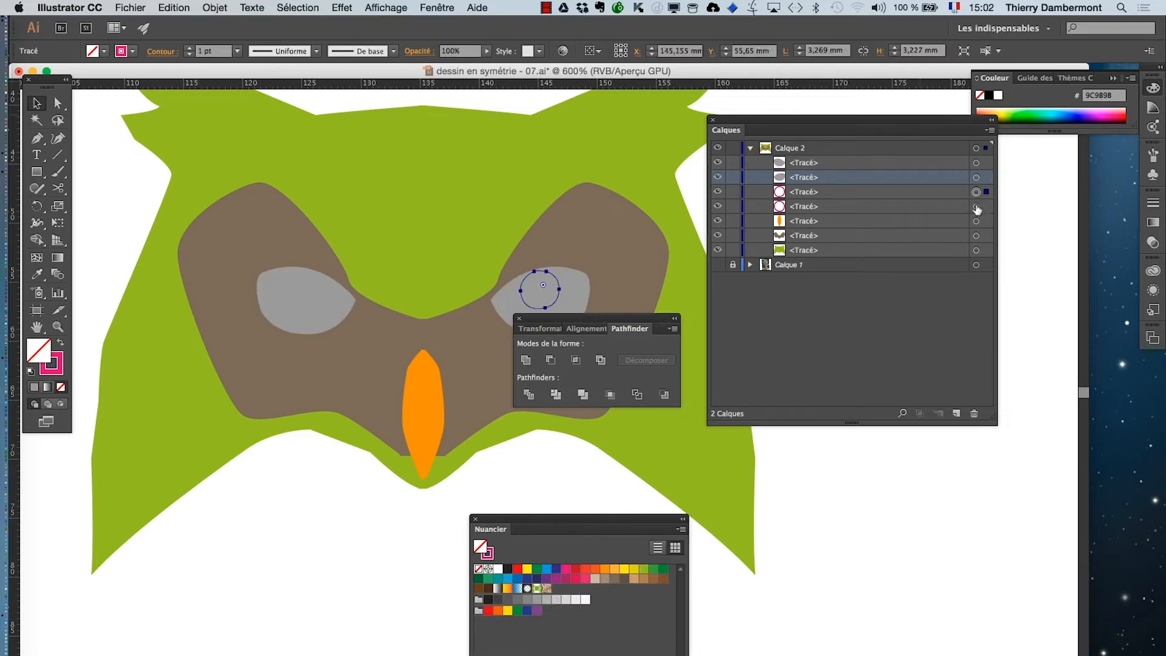
click(62, 342)
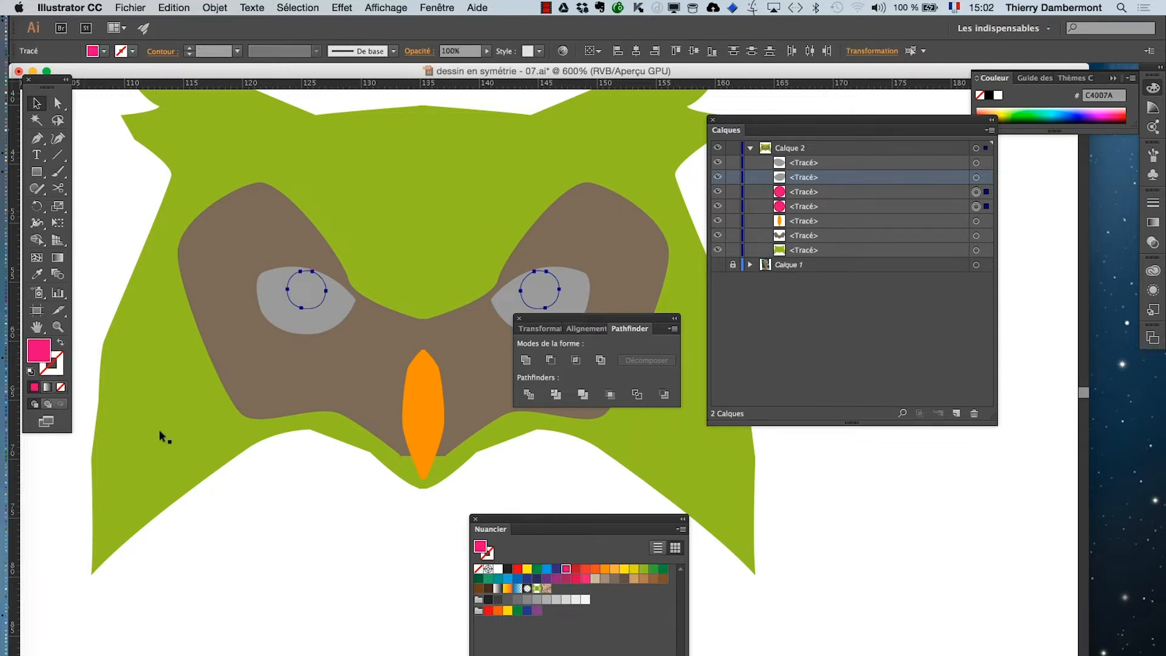
click(507, 569)
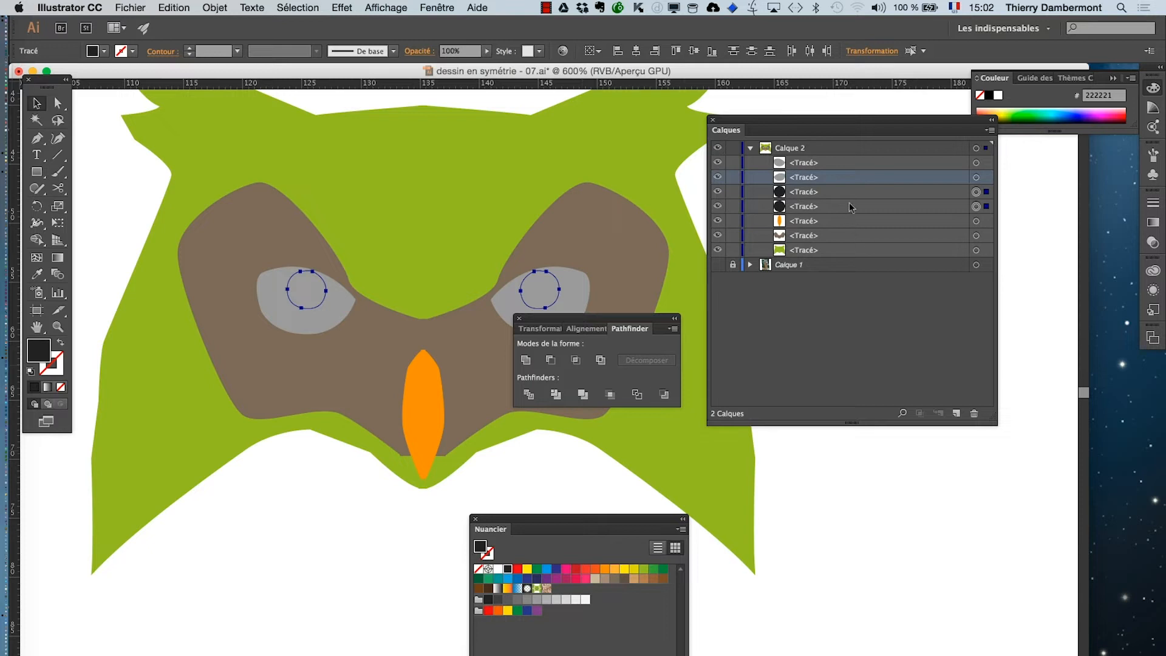
drag(837, 177, 832, 213)
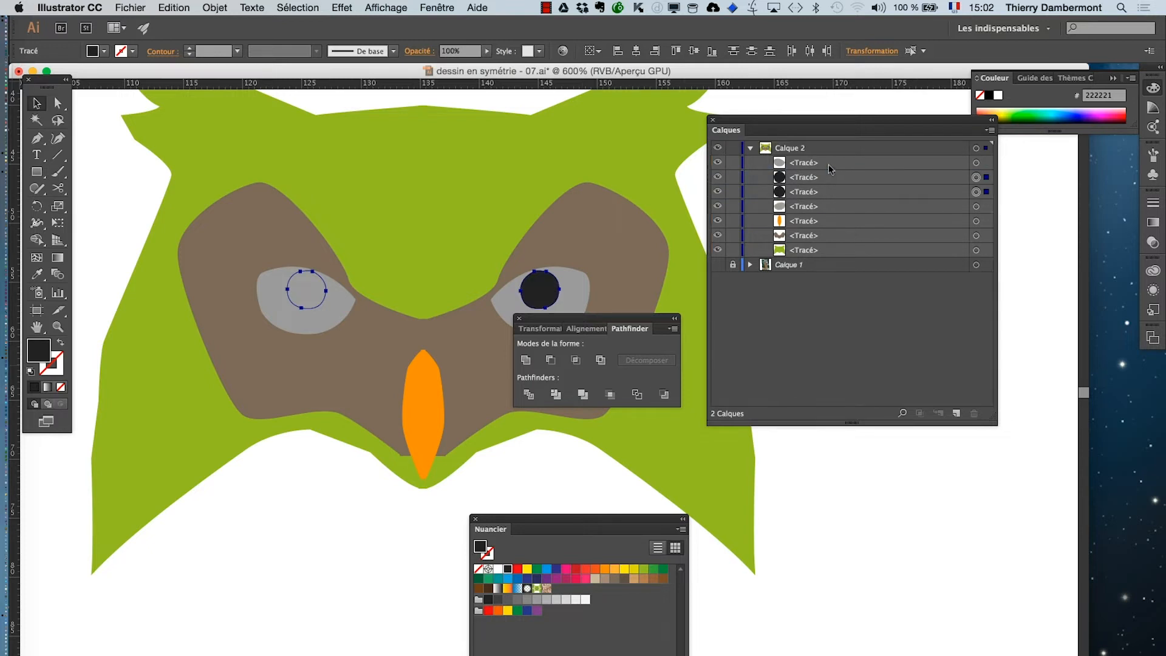
drag(828, 164, 826, 198)
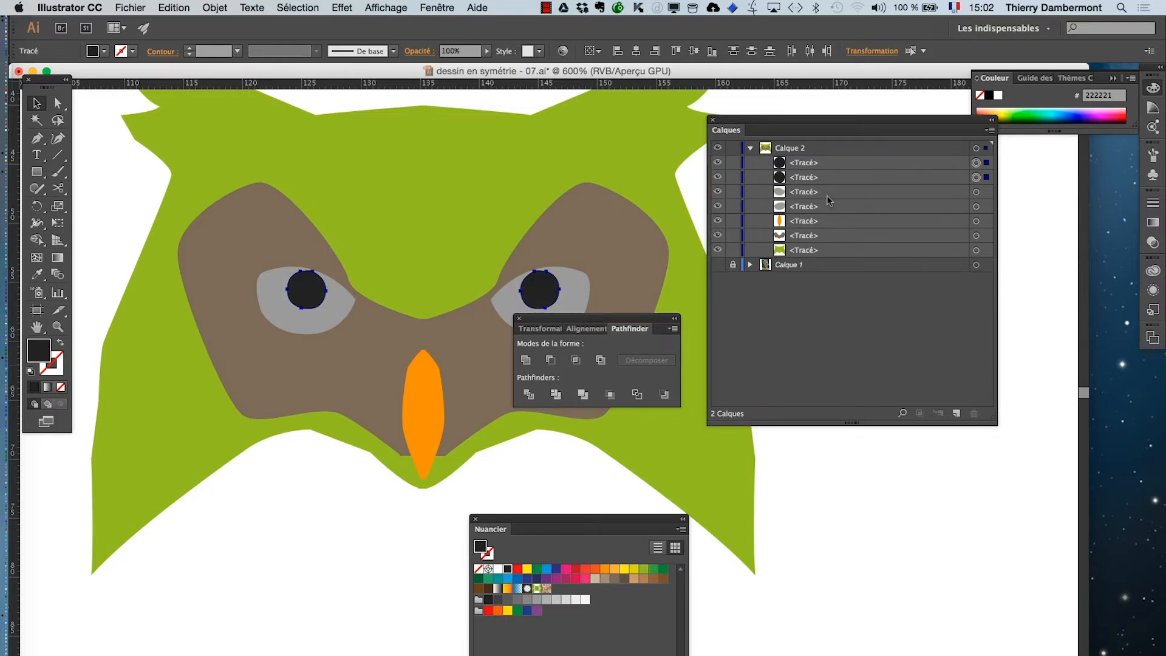
Step: Fill the head shape with a dark brown wood gradient from the Bois gradient library and deselect it
click(976, 250)
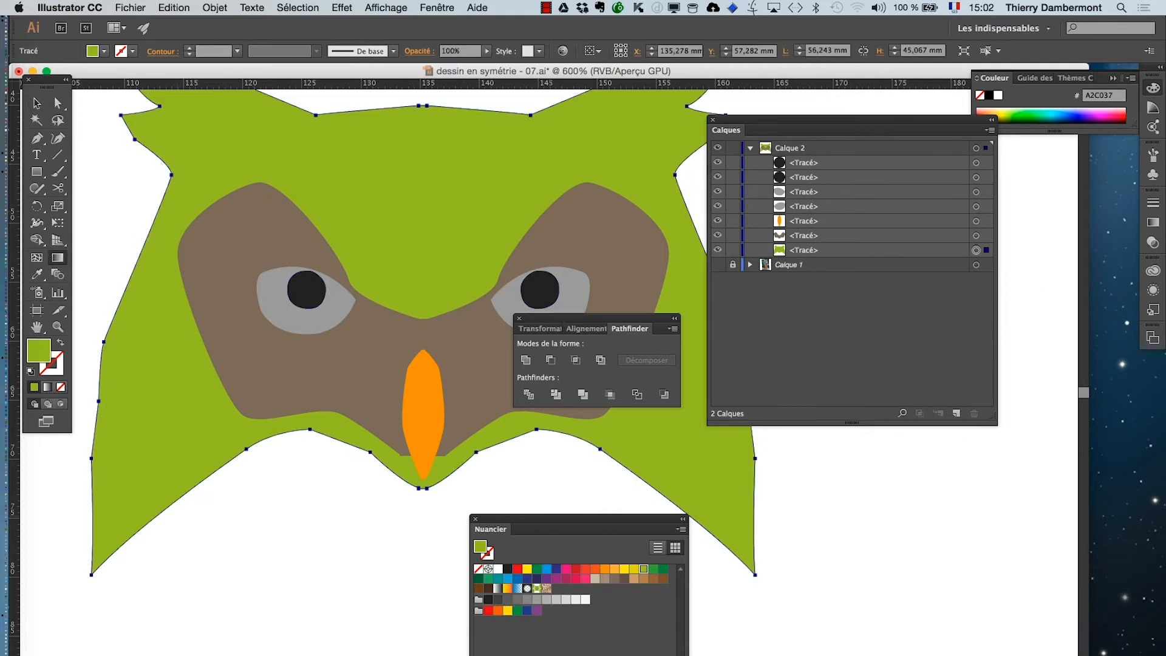
click(480, 654)
mouse_move(620, 457)
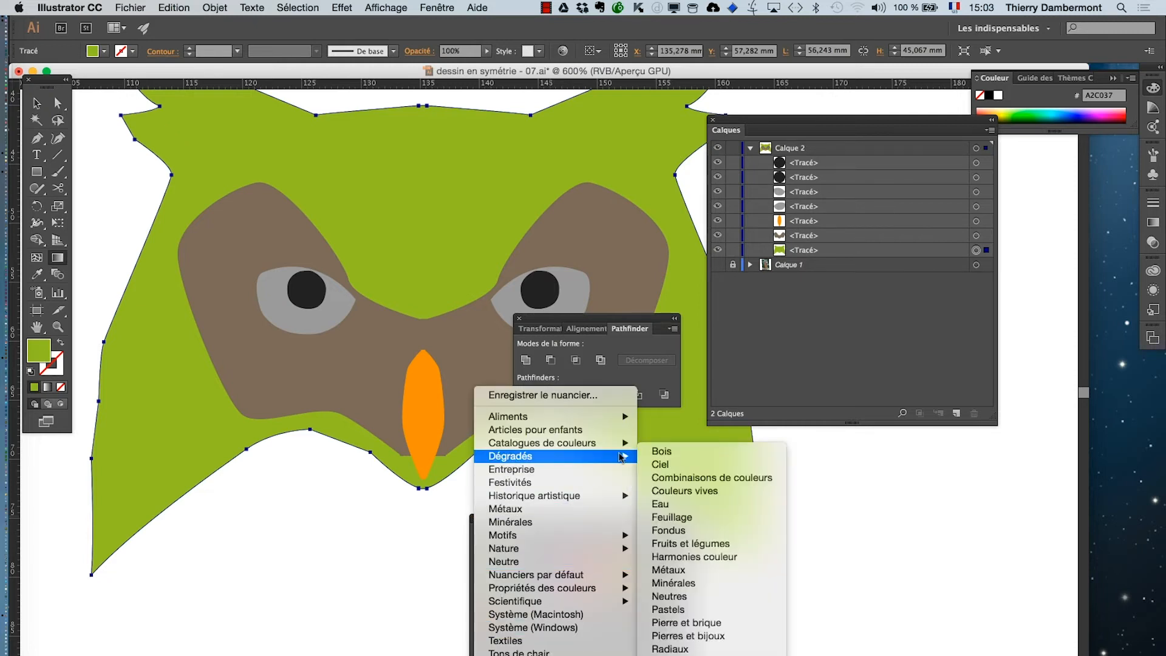
click(661, 452)
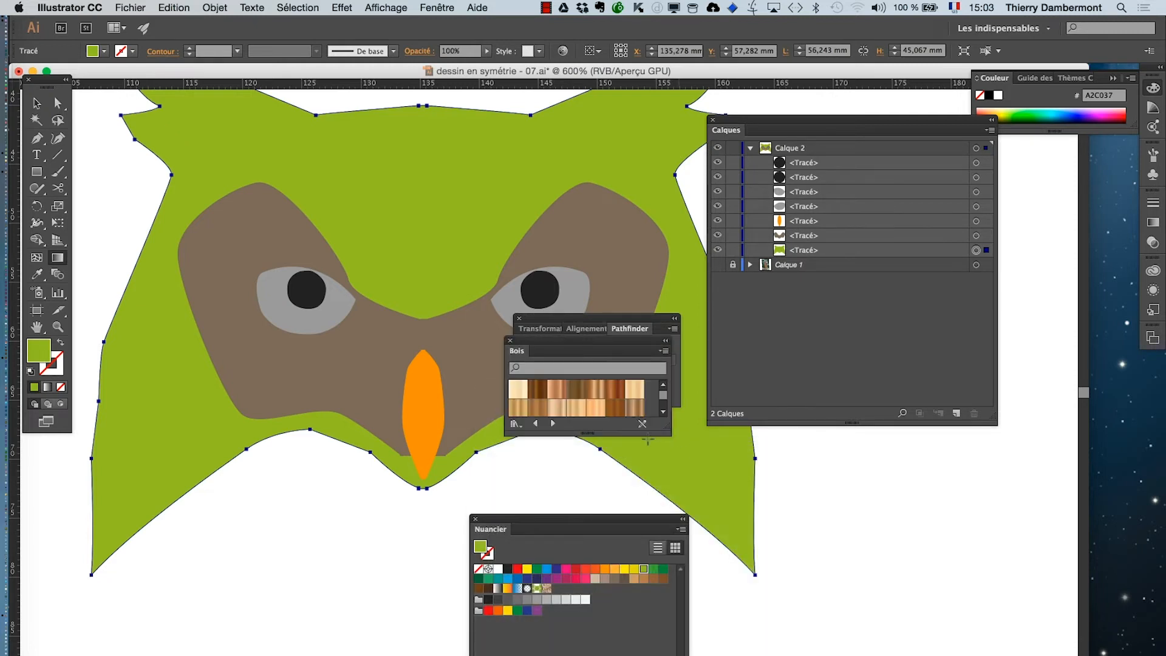
click(578, 391)
scroll(406, 313, down, 1)
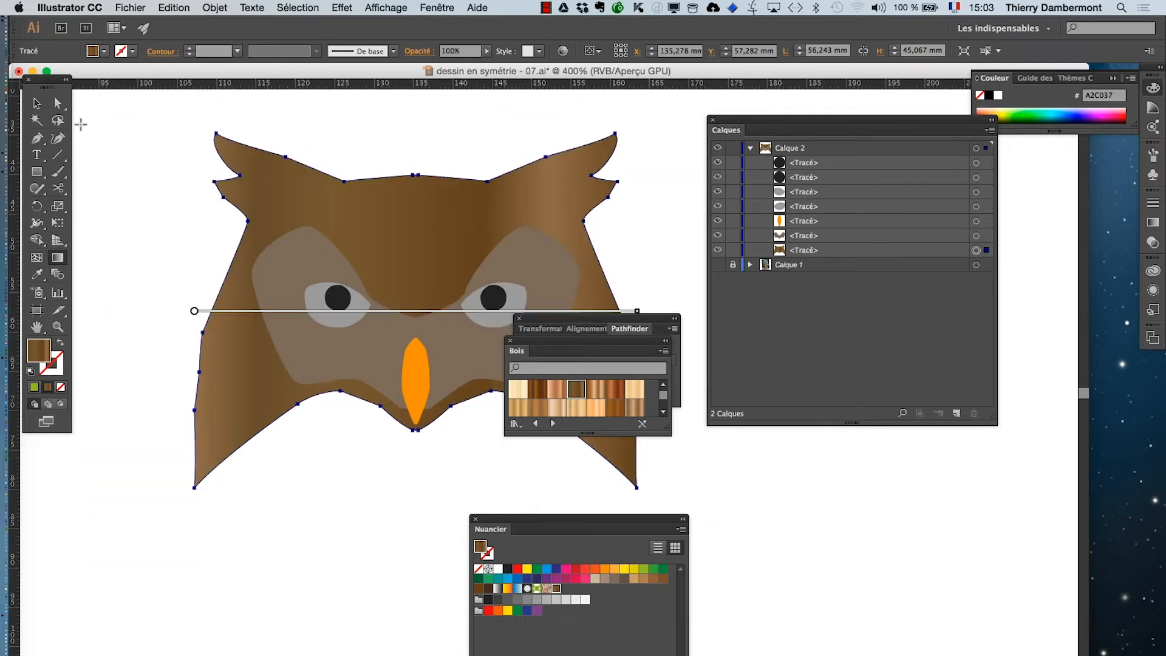
click(37, 103)
click(694, 249)
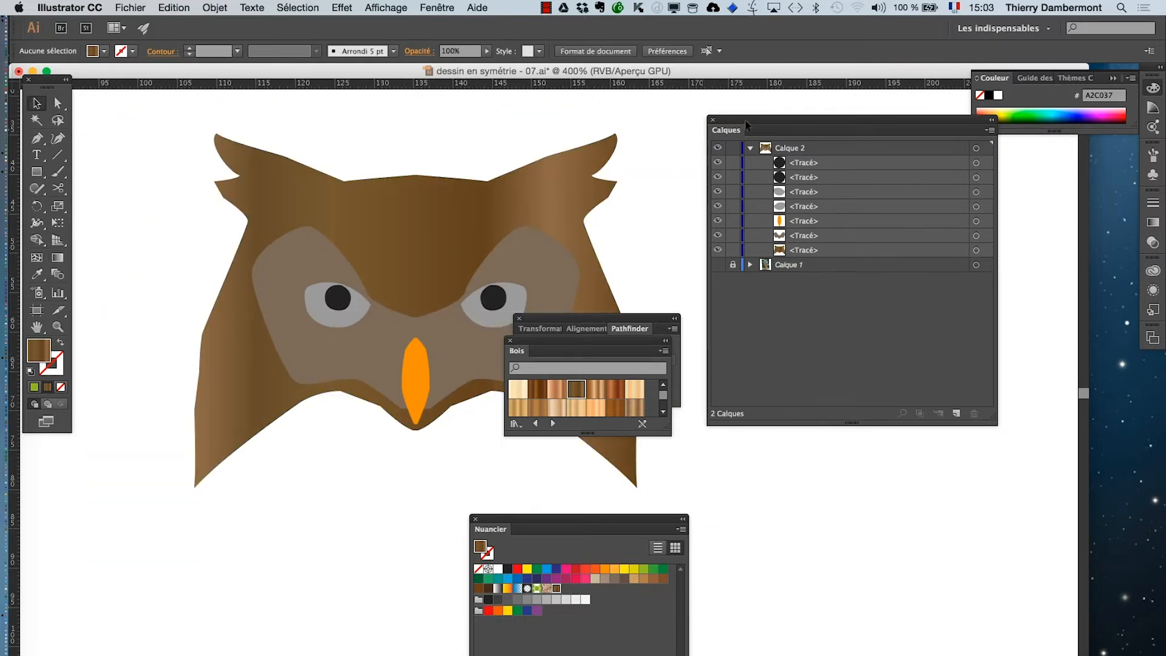
Step: Move the layers, Bois gradient library and Pathfinder panels clear of the owl artwork
drag(745, 120, 958, 184)
drag(604, 343, 821, 116)
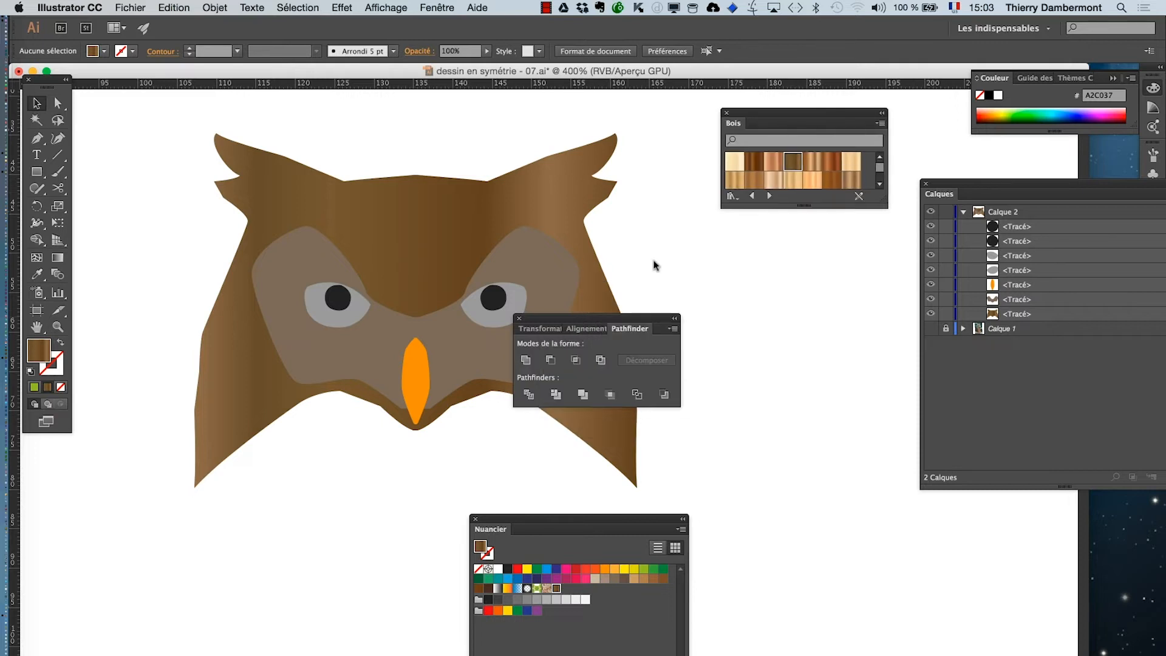
drag(596, 318, 826, 301)
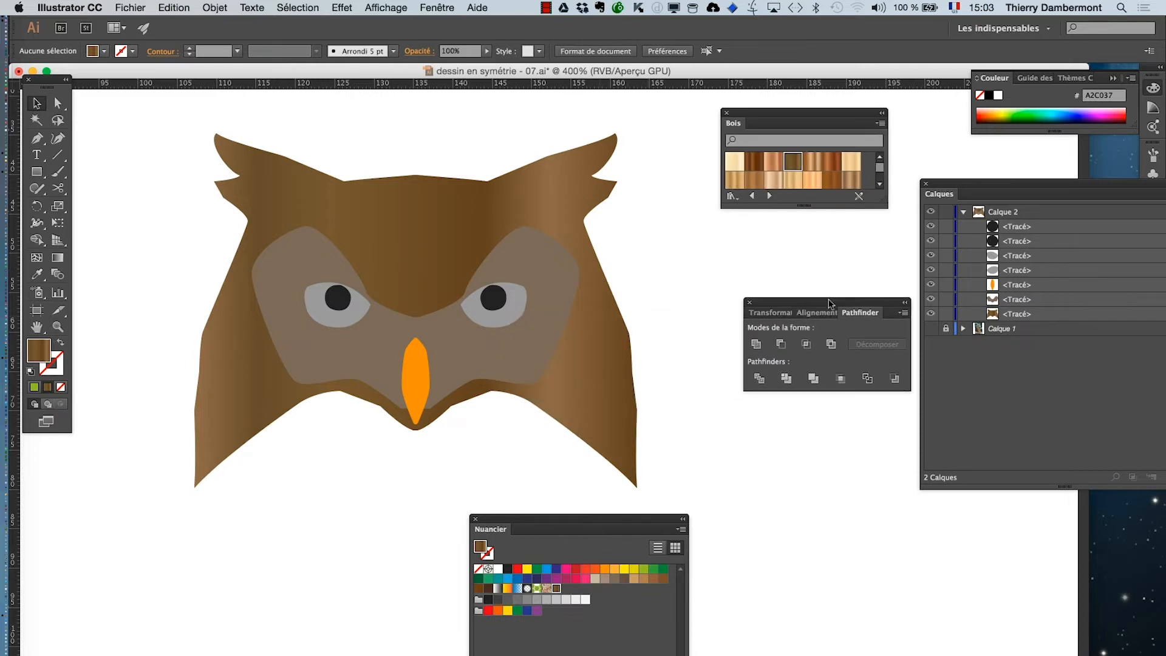
Step: Select the head shape, activate the Gradient tool and display the gradient settings near the artwork
click(490, 203)
click(57, 257)
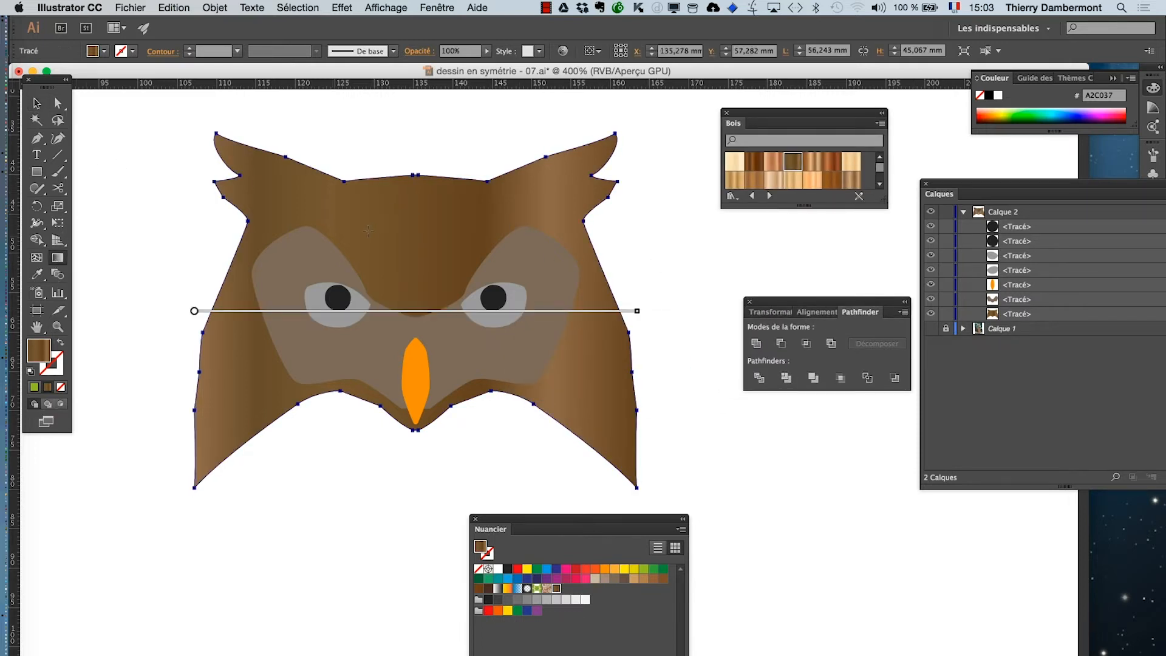
click(437, 7)
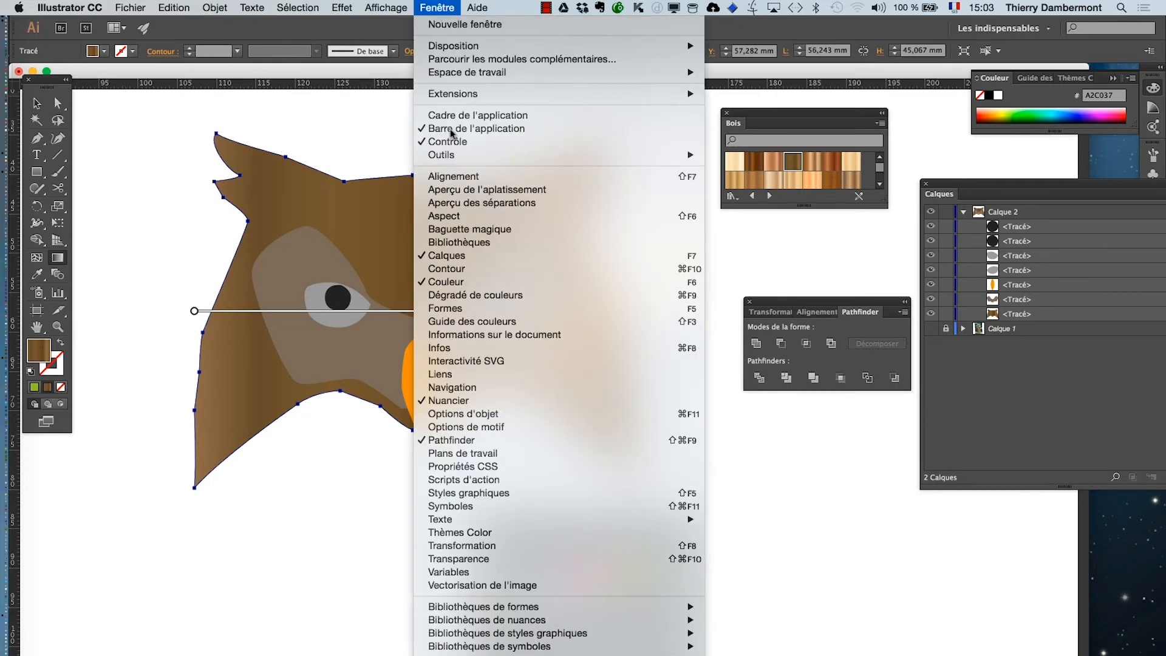
click(475, 296)
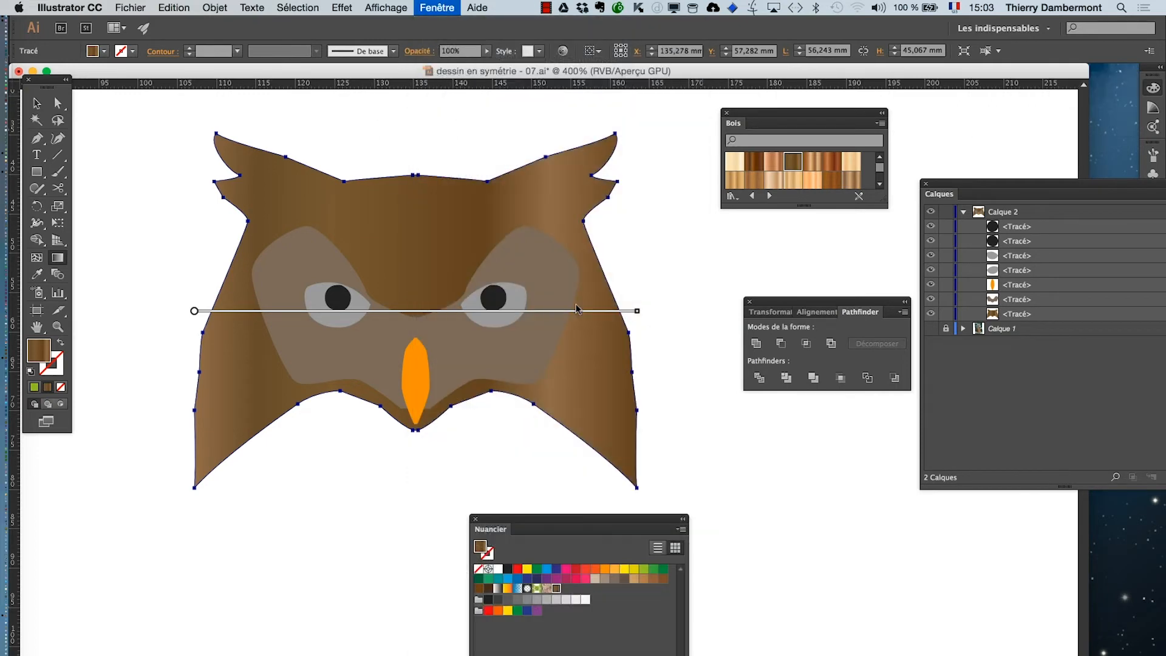
drag(1023, 194, 572, 111)
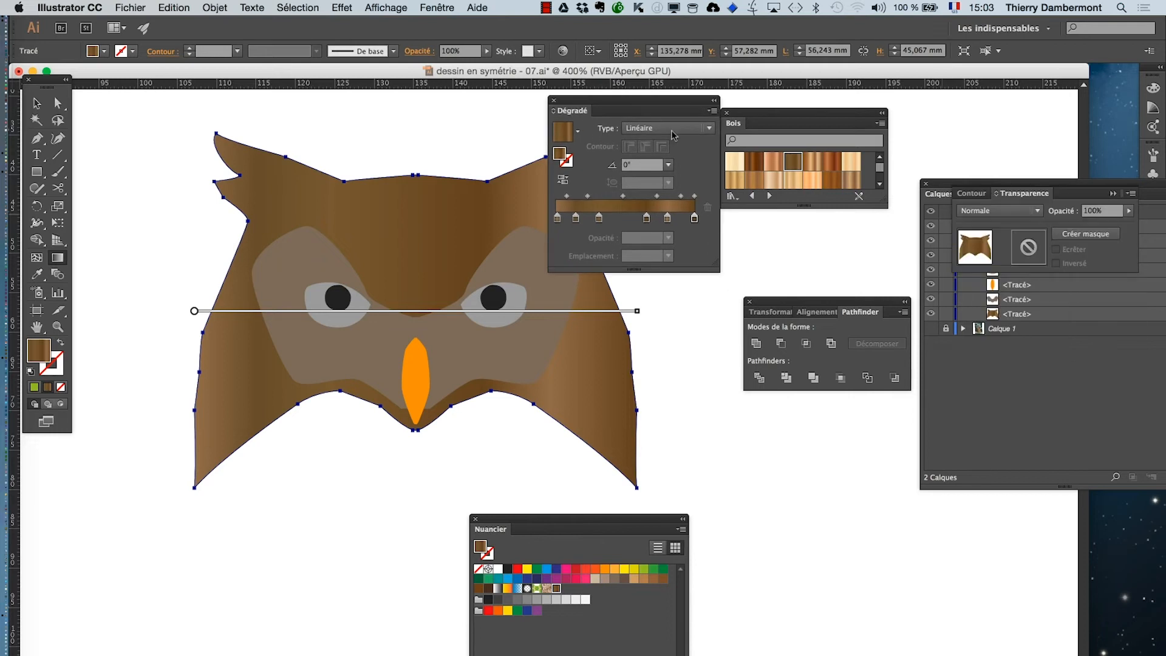
Step: Try a radial gradient on the head, redrawing it from several origins and finally centring it on the forehead
click(672, 130)
click(666, 159)
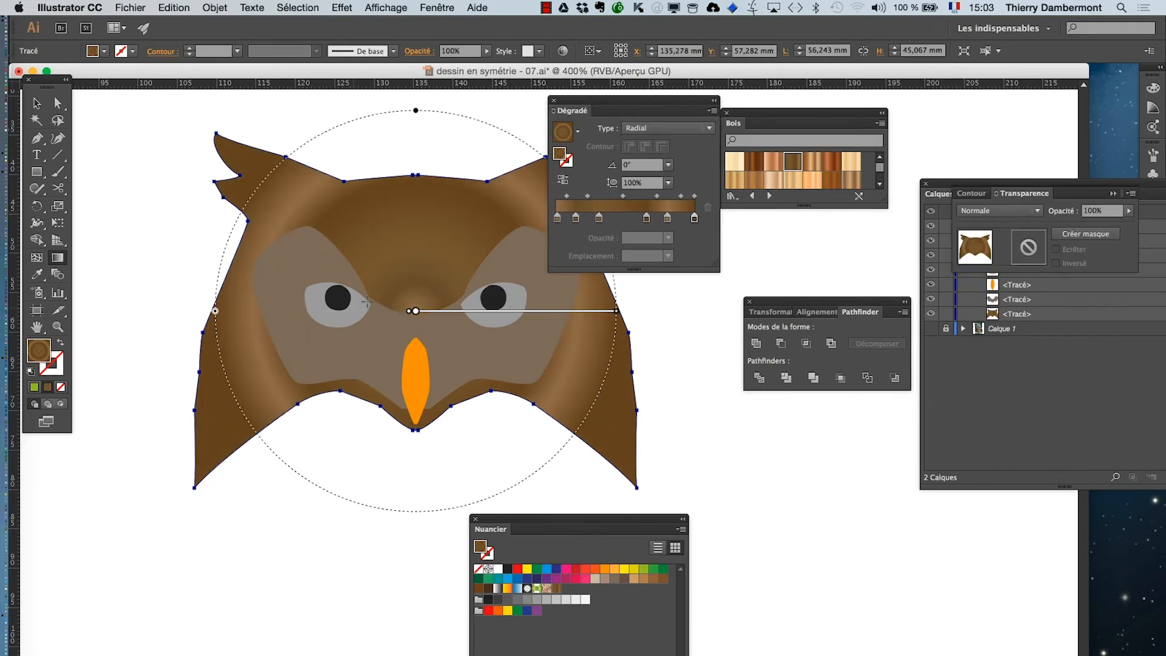
drag(345, 486, 281, 651)
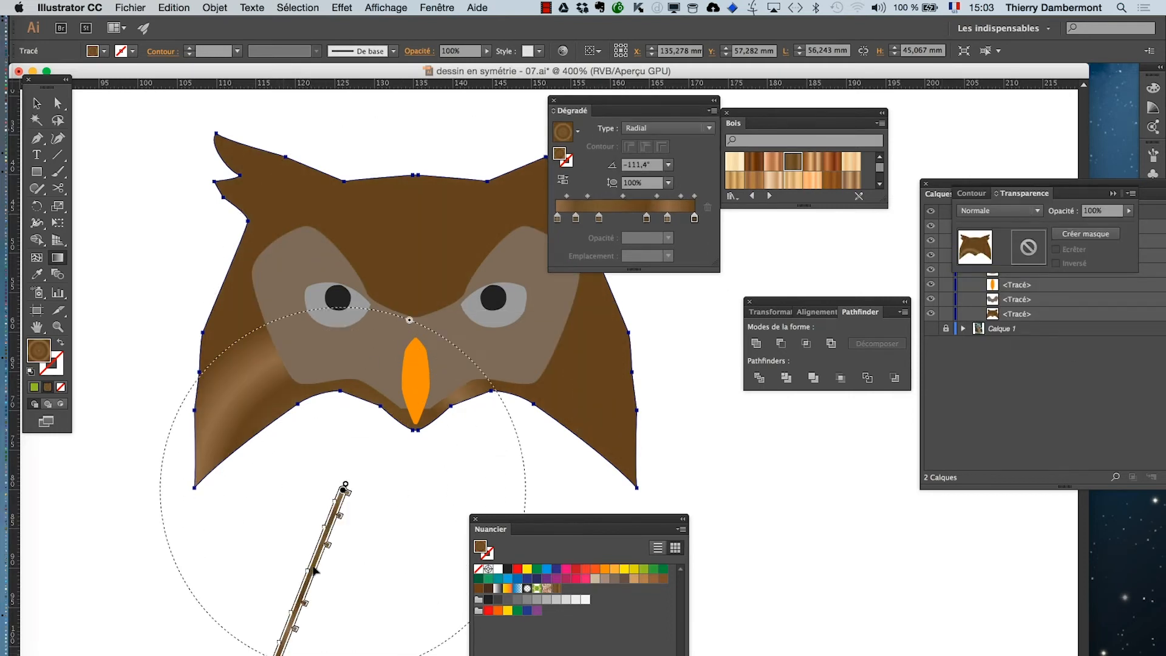
scroll(315, 570, down, 3)
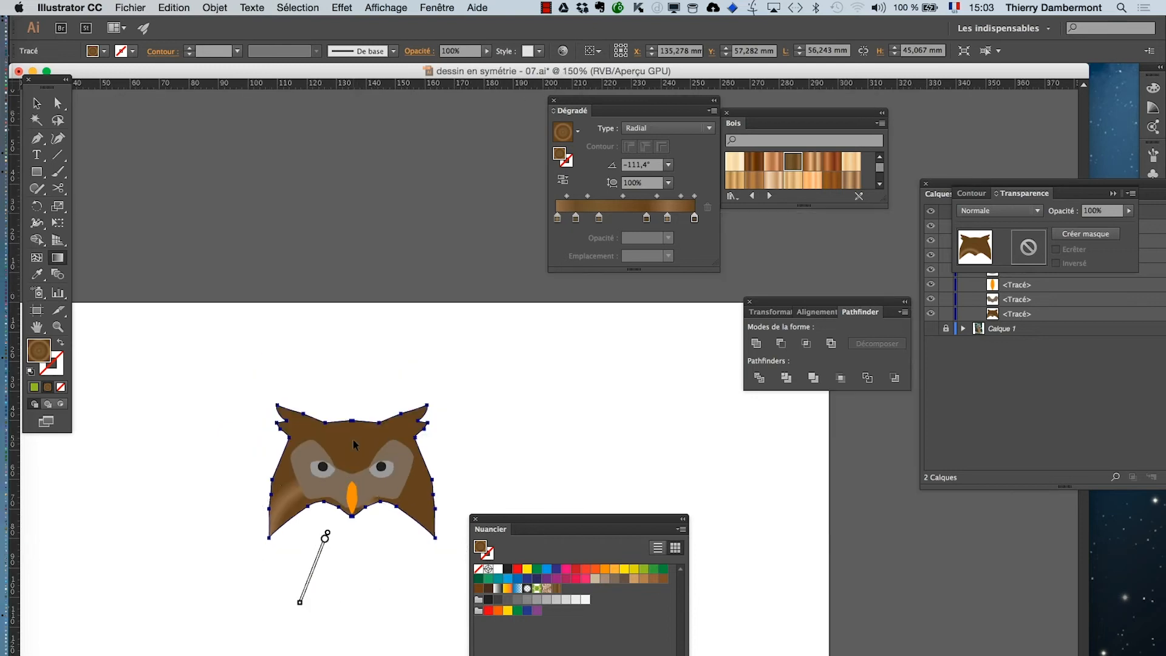
click(357, 475)
drag(391, 337, 402, 263)
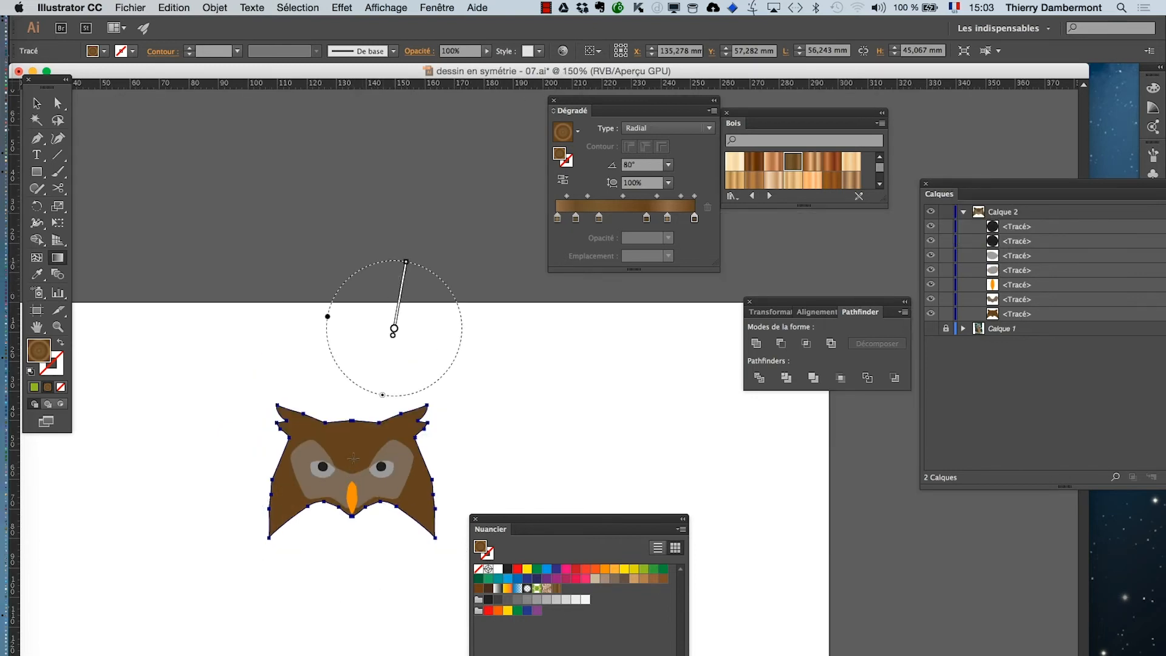
drag(391, 535, 429, 647)
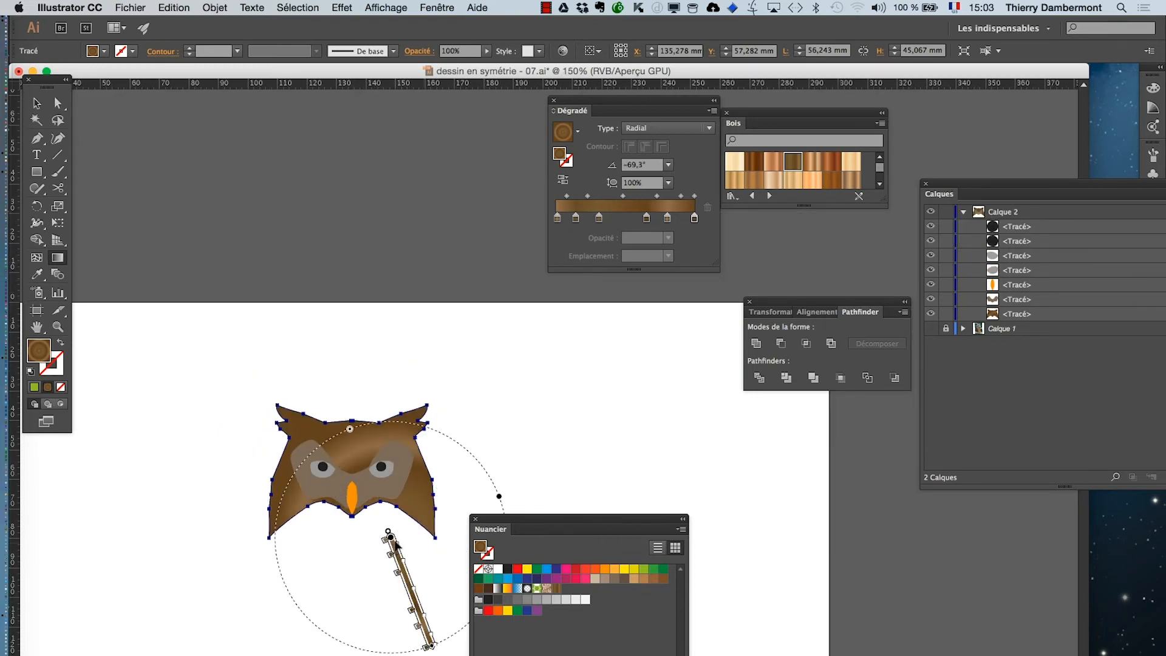
drag(390, 537, 351, 447)
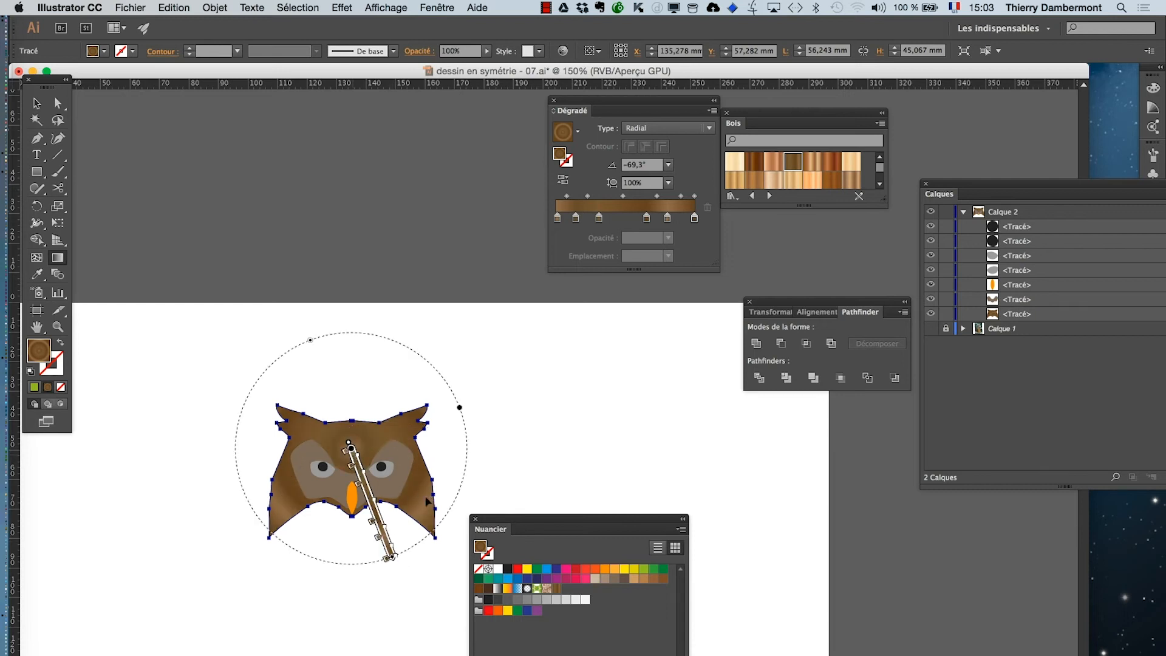
Step: Set the head's gradient type back to linear
key(v)
drag(158, 308, 255, 468)
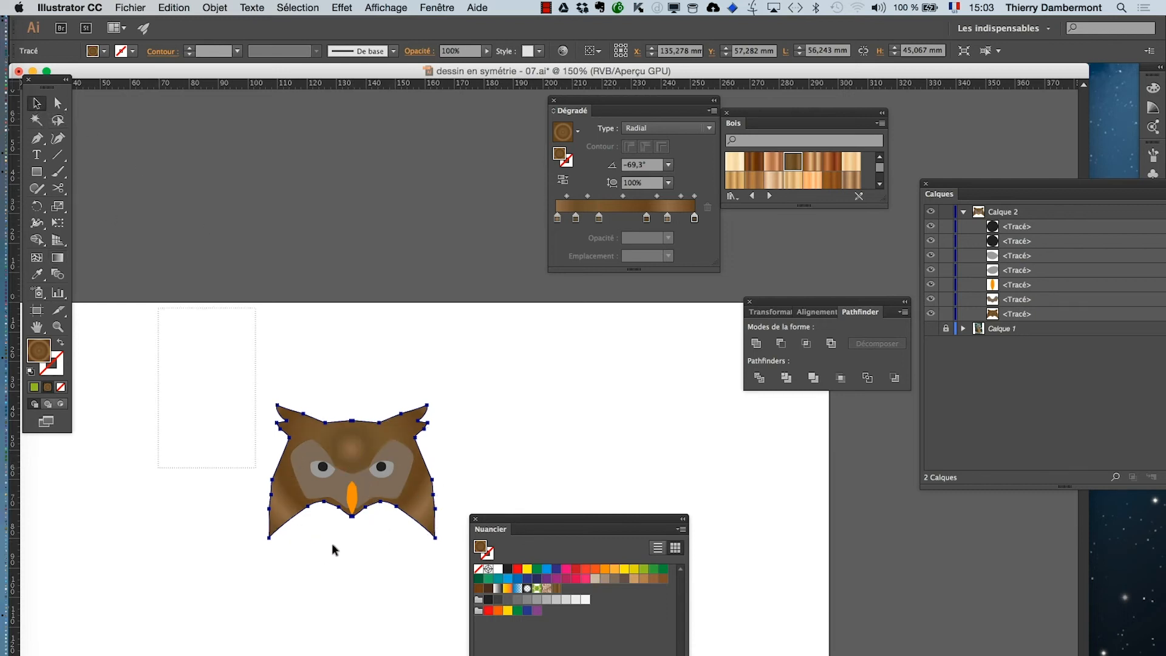
click(379, 484)
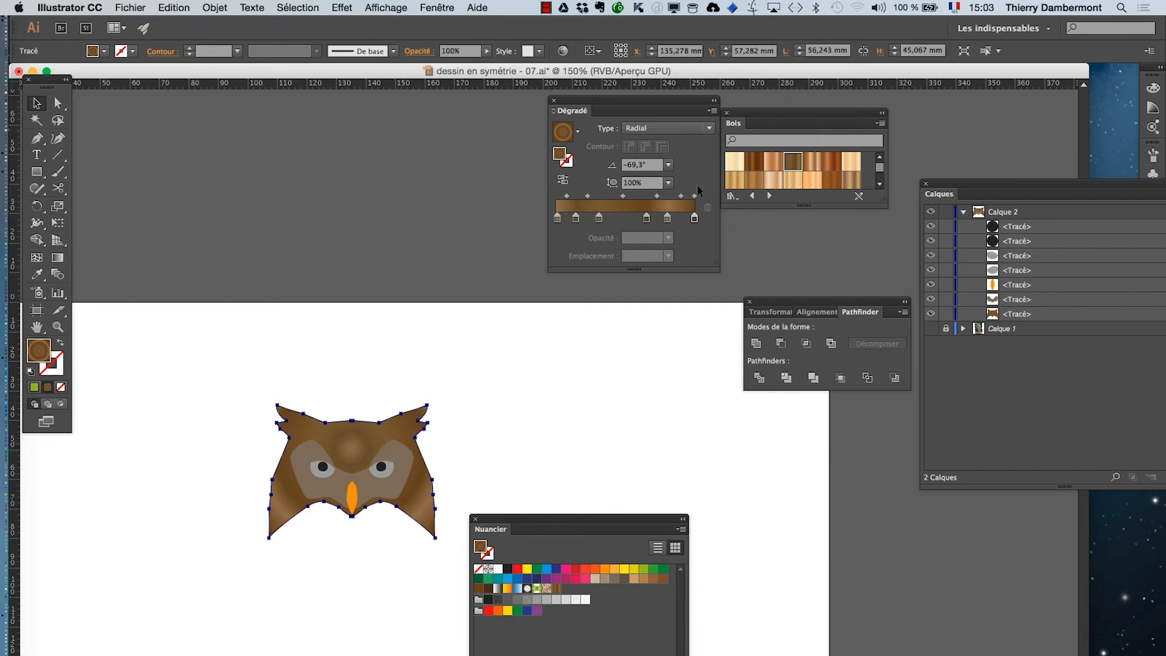
click(668, 127)
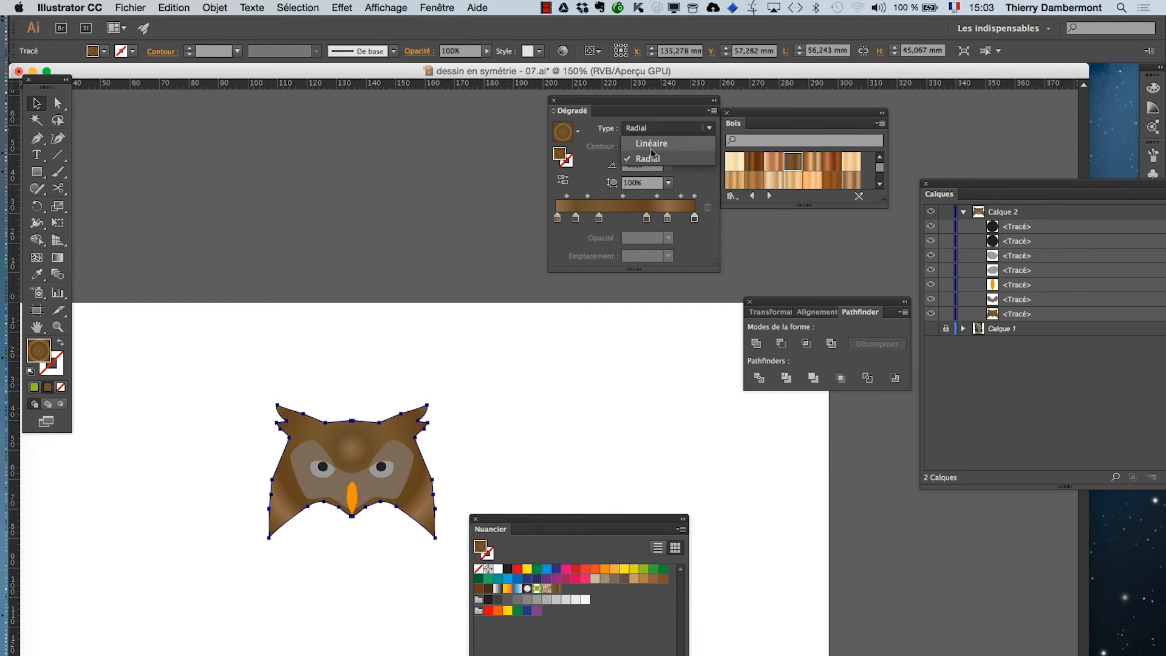
click(643, 142)
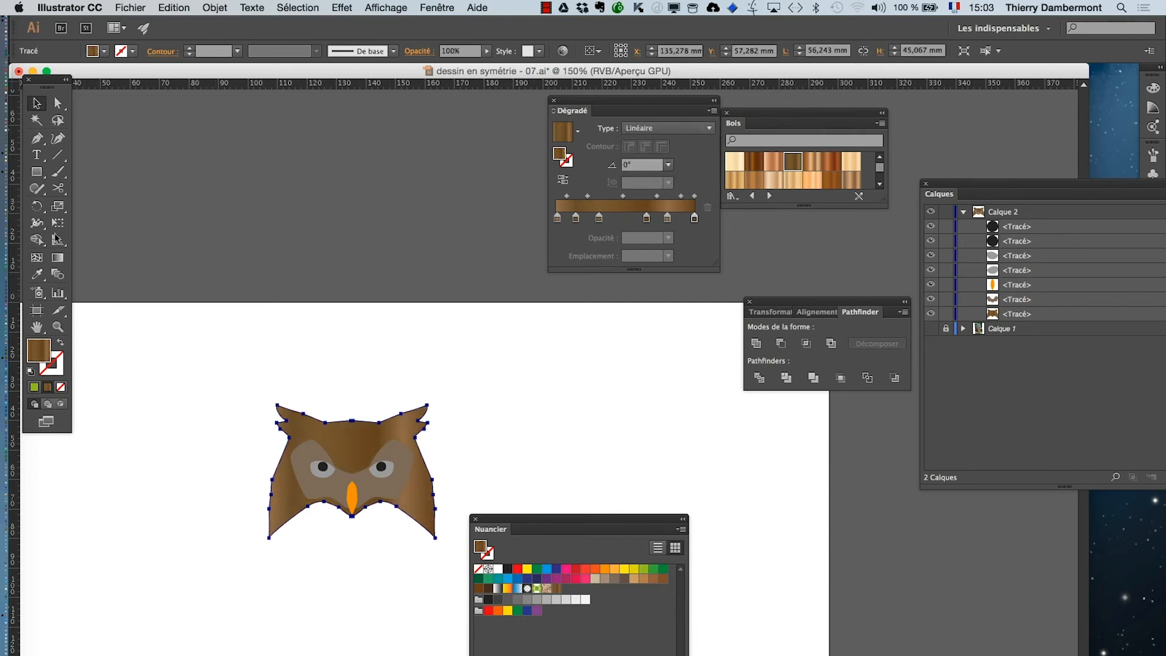
Step: Redraw the head's linear gradient in several directions, finishing with a slightly slanted one at about -8.2° across the eyes
click(57, 258)
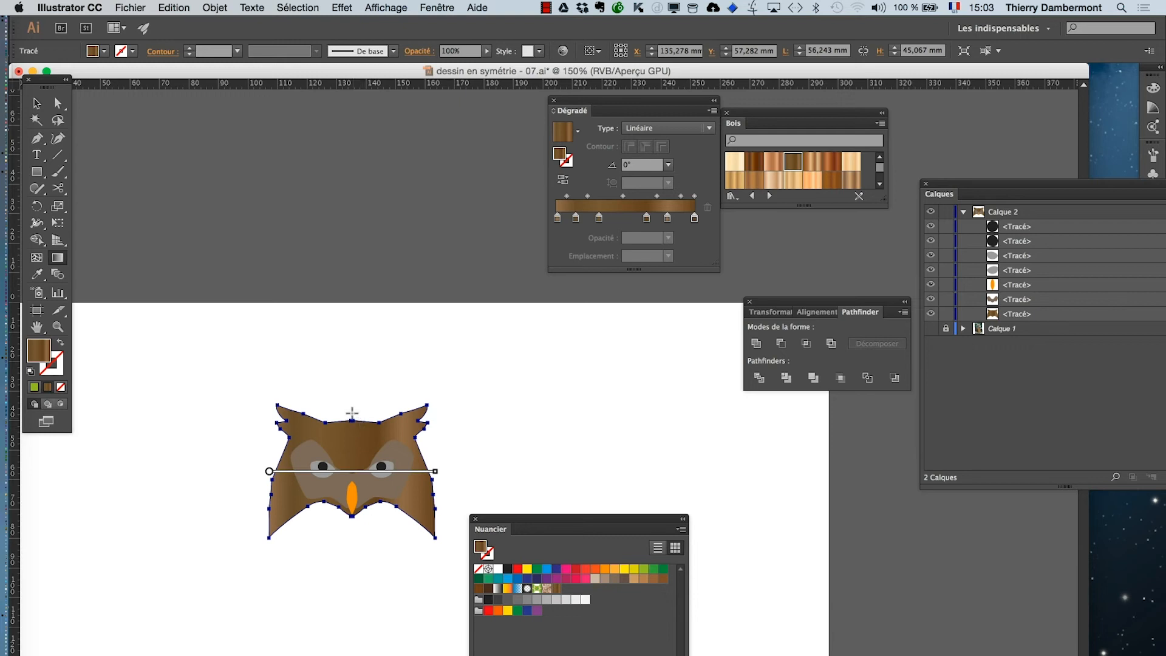
drag(353, 415, 352, 518)
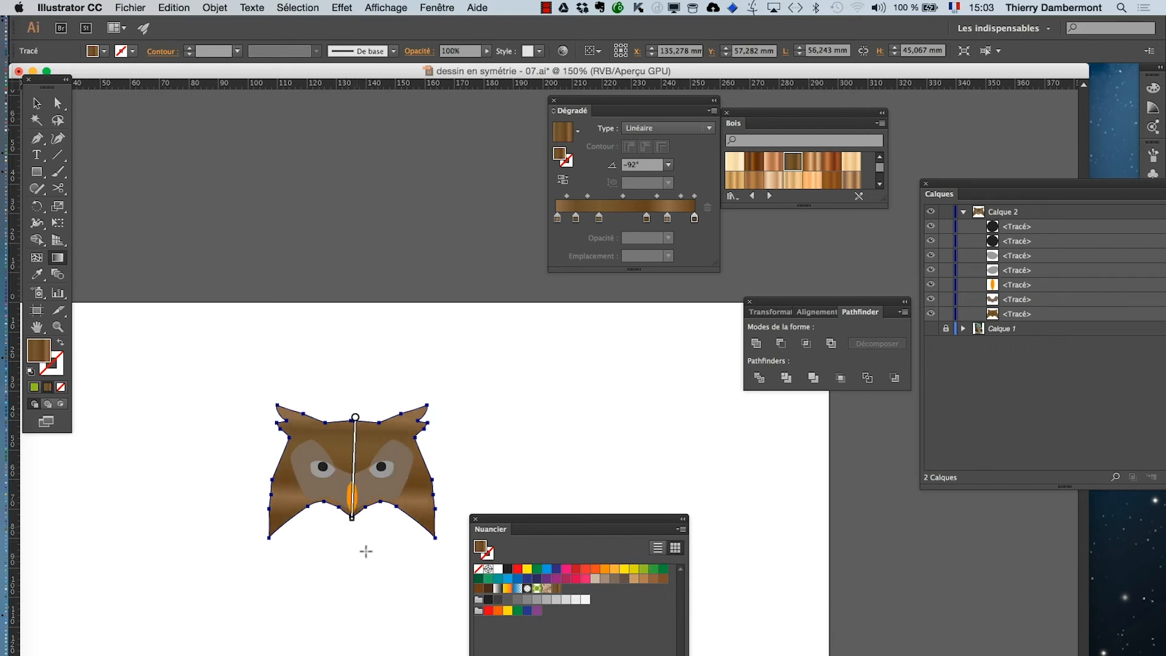
drag(217, 485, 181, 488)
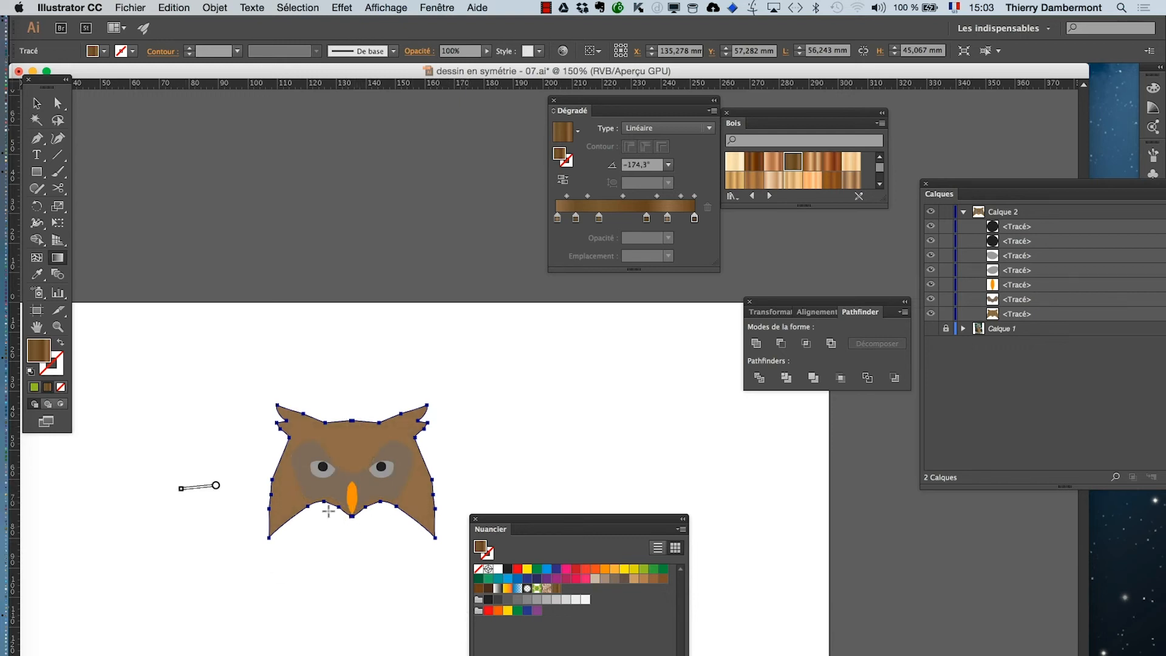
drag(372, 475, 493, 492)
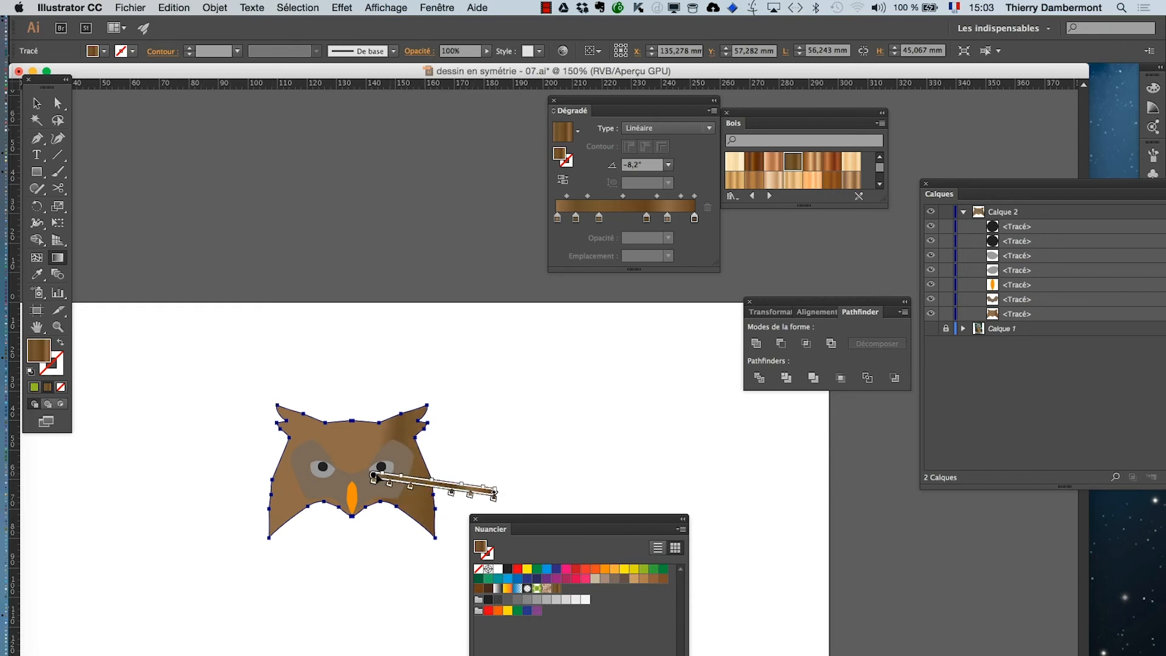
drag(363, 477, 253, 460)
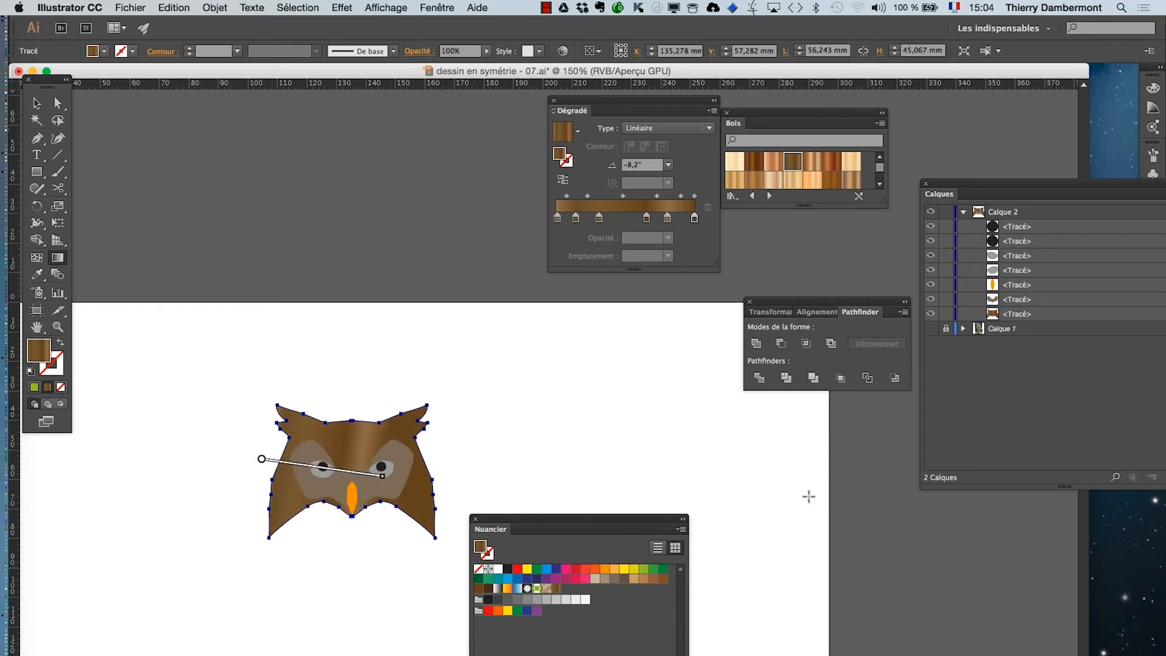
Step: Enlarge the Bois library to show all its swatches and try a light orange wood gradient on the head
drag(882, 200, 919, 480)
click(774, 184)
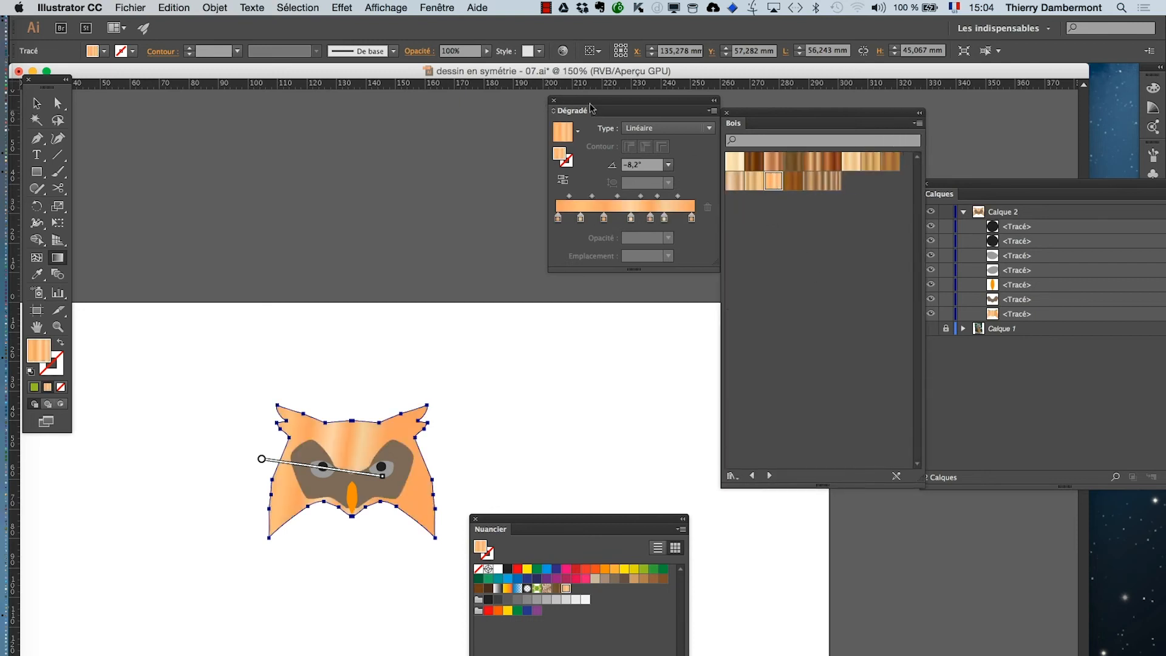
drag(590, 108, 380, 112)
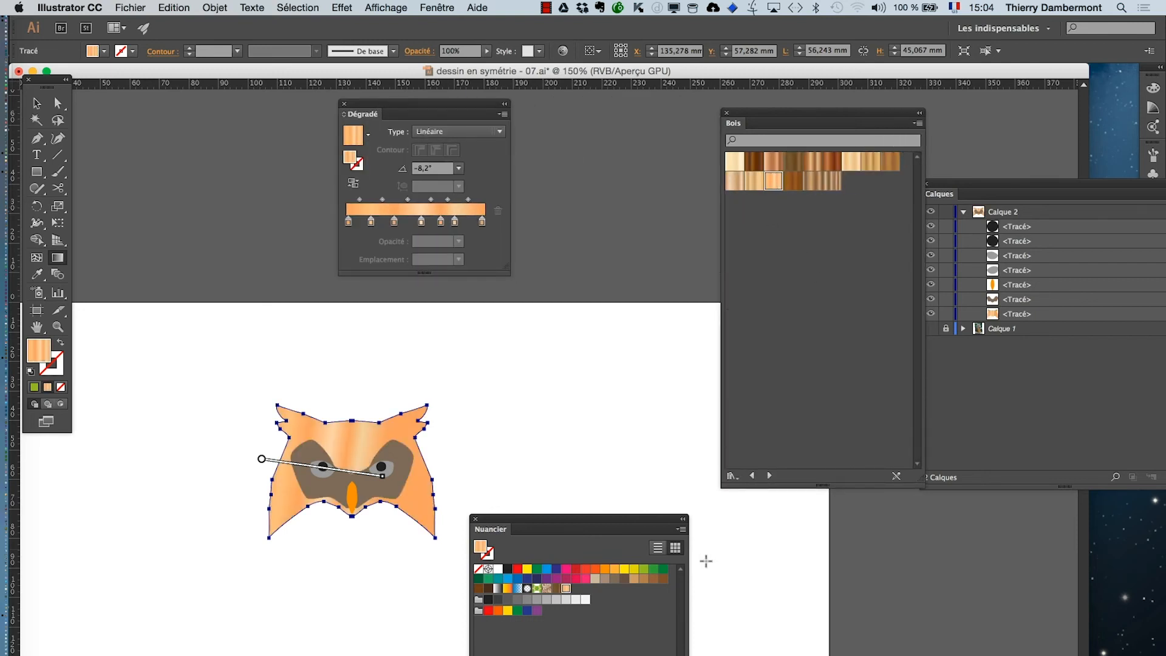
Step: Browse to the Ciel gradient library, fill the head with its cream-to-blue gradient and deselect the shape
click(769, 476)
click(770, 476)
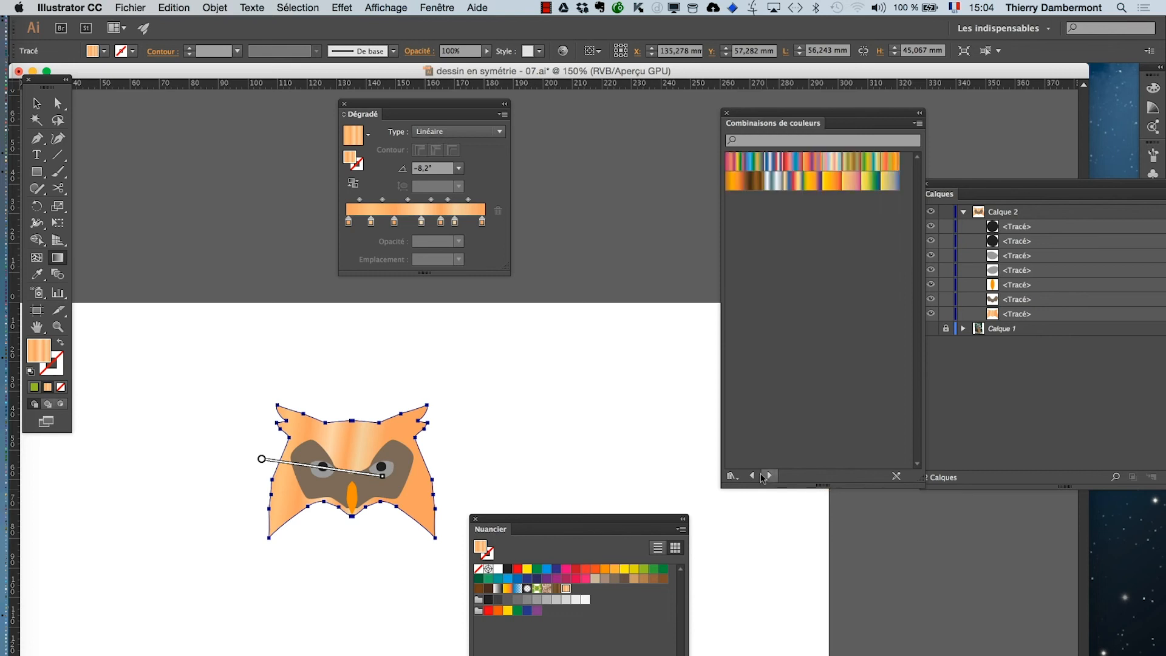
click(753, 476)
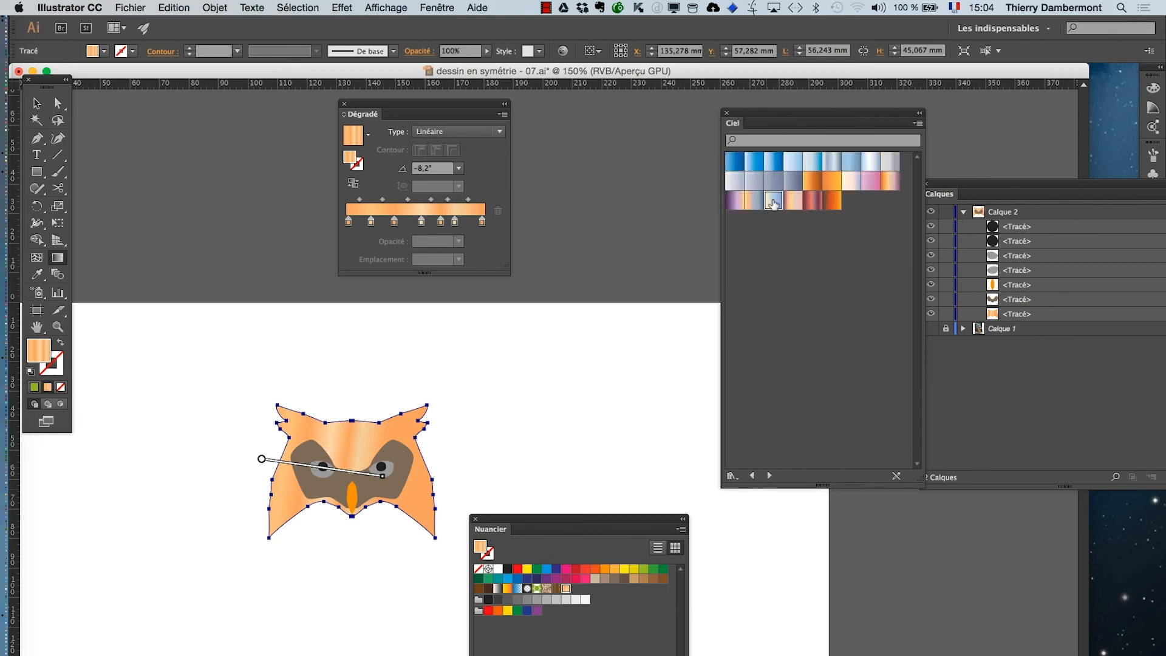
click(774, 199)
click(792, 200)
click(773, 200)
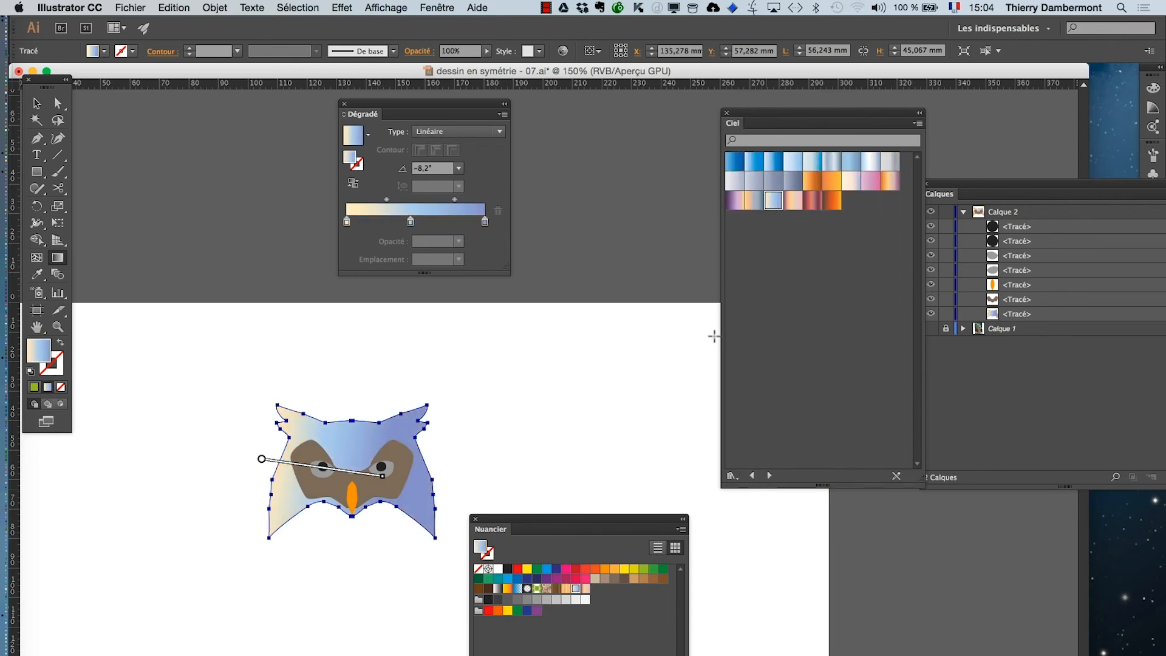
key(v)
click(255, 321)
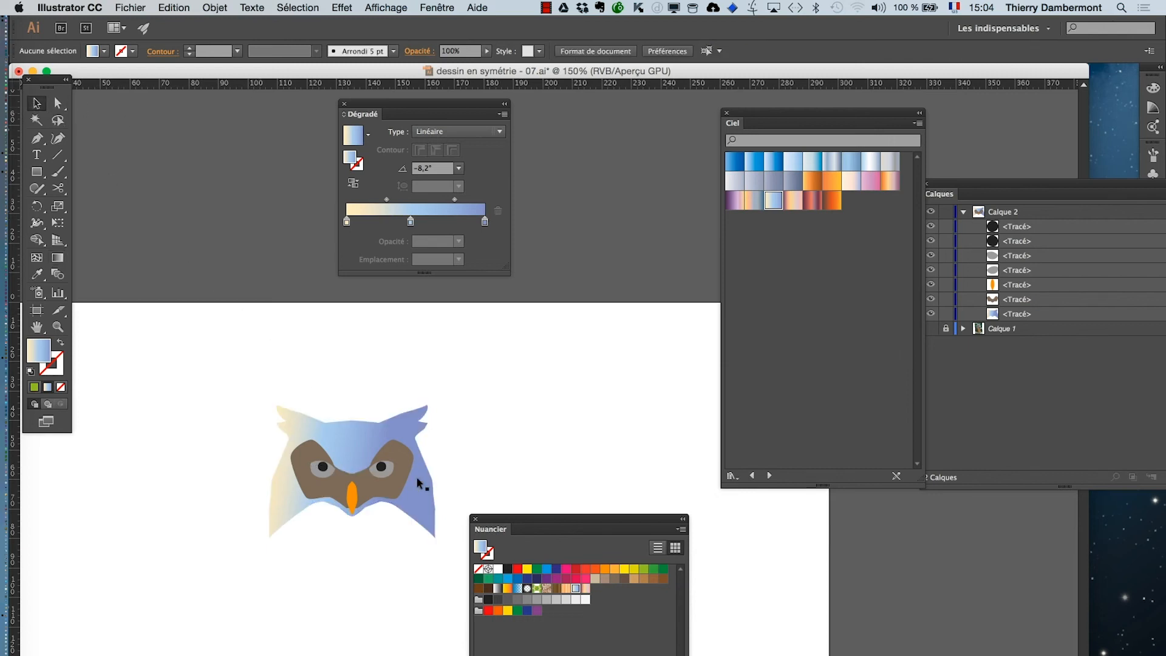
Step: Try the orange Ciel gradient on the head shape's stroke, then replace it with the cream-to-blue one
drag(549, 534, 658, 538)
scroll(404, 500, up, 3)
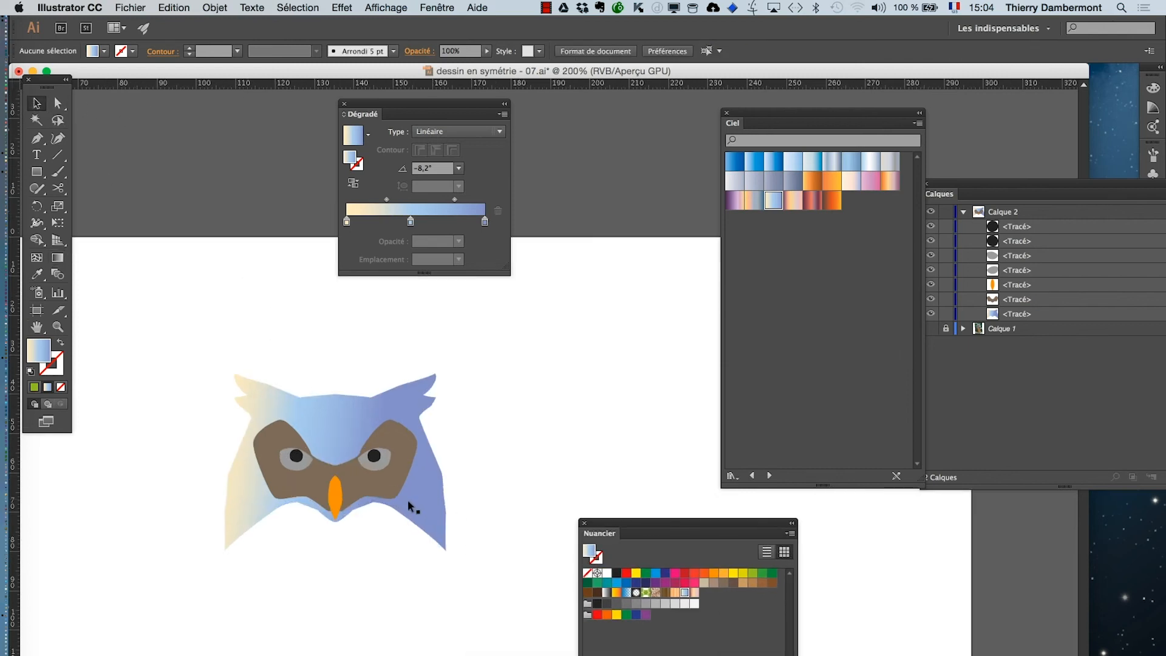
click(413, 504)
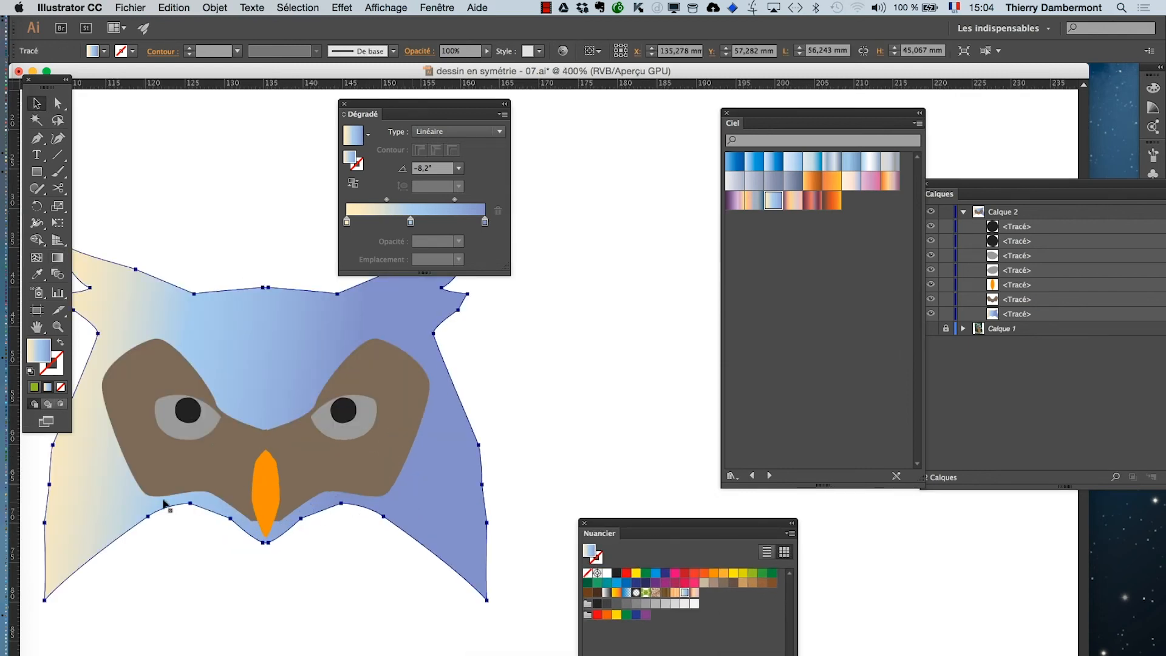
click(56, 367)
click(813, 181)
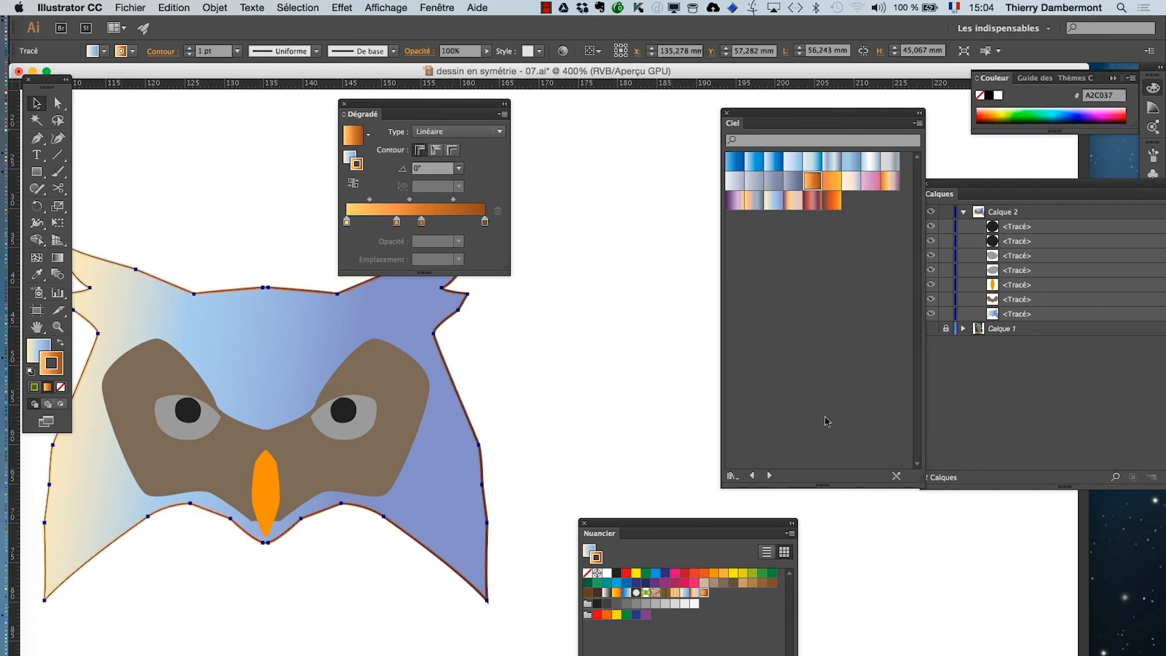
click(437, 8)
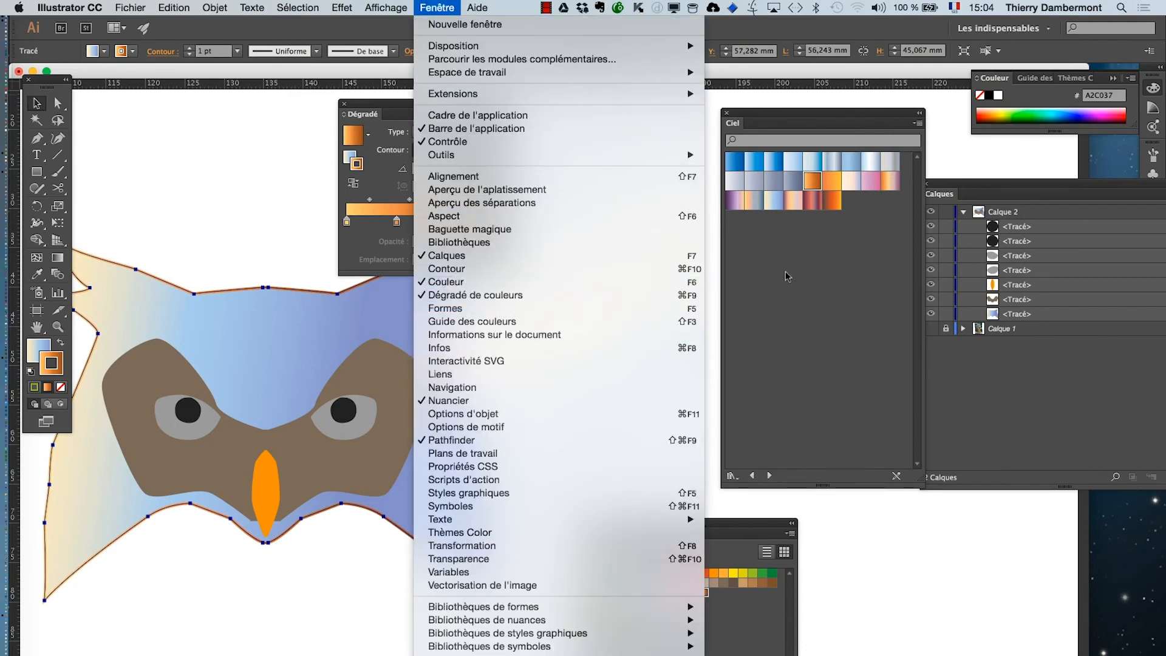
click(773, 200)
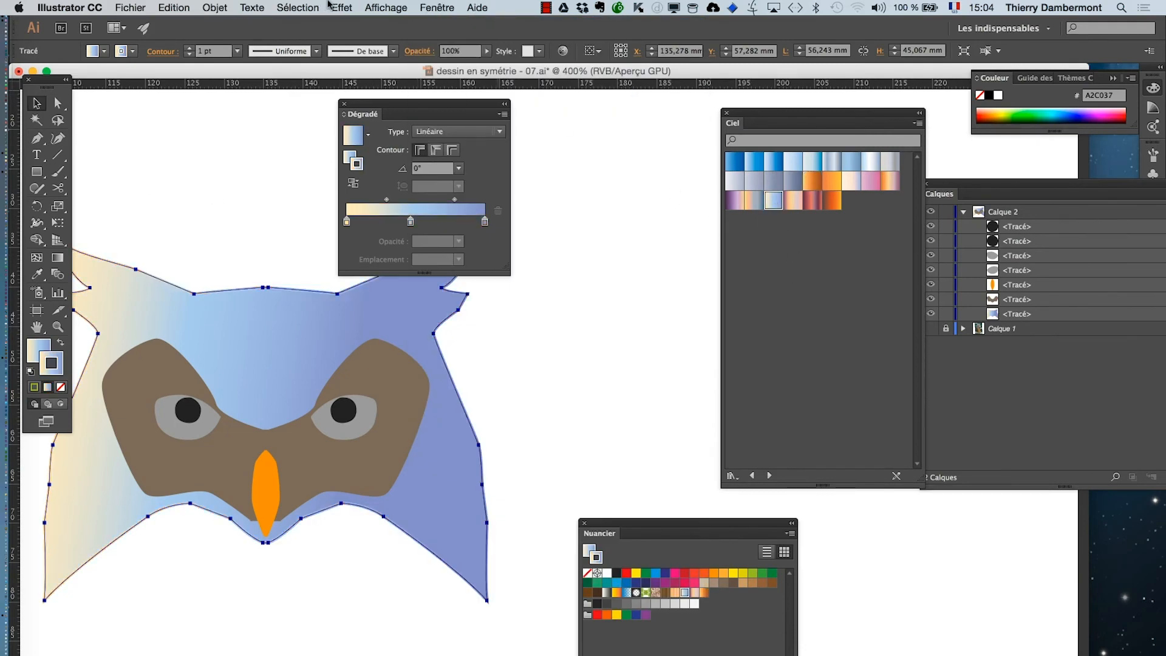
Step: Display the stroke settings beside the owl and increase the head's stroke weight to 2 pt
click(436, 8)
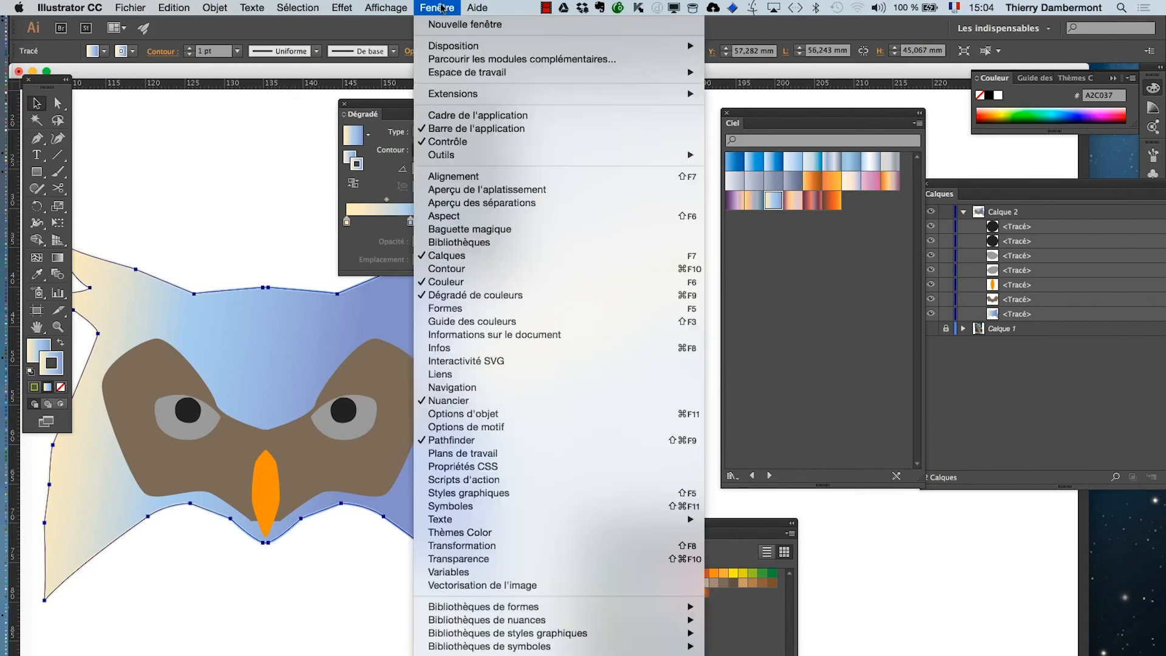
click(468, 276)
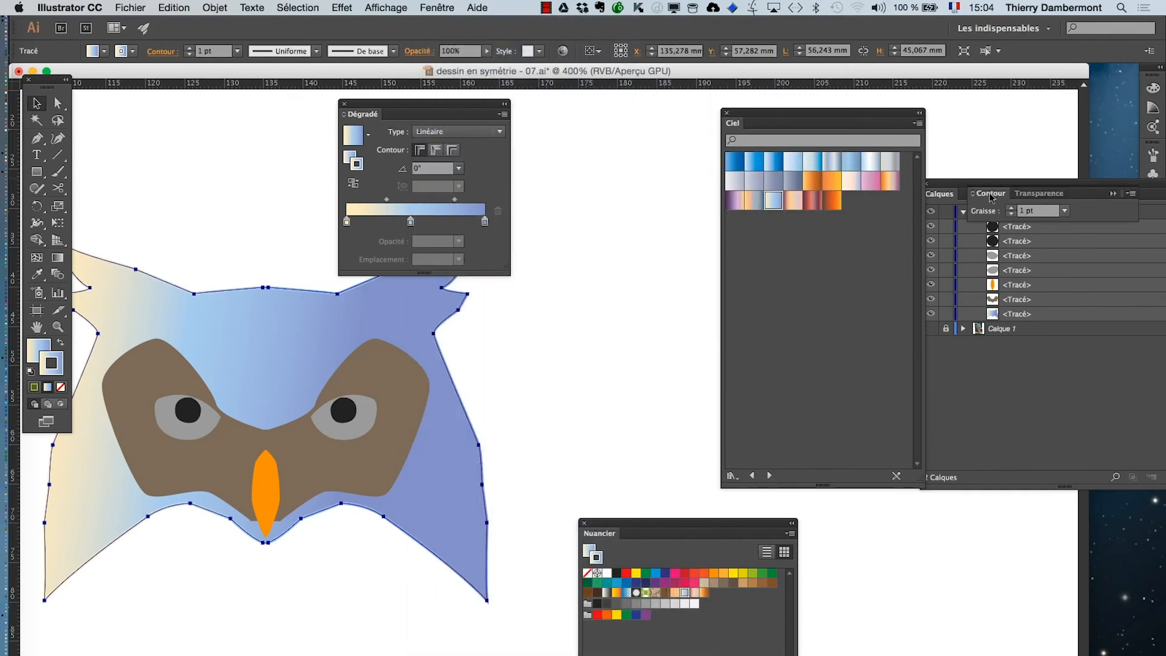
drag(990, 196, 620, 302)
click(605, 310)
click(605, 311)
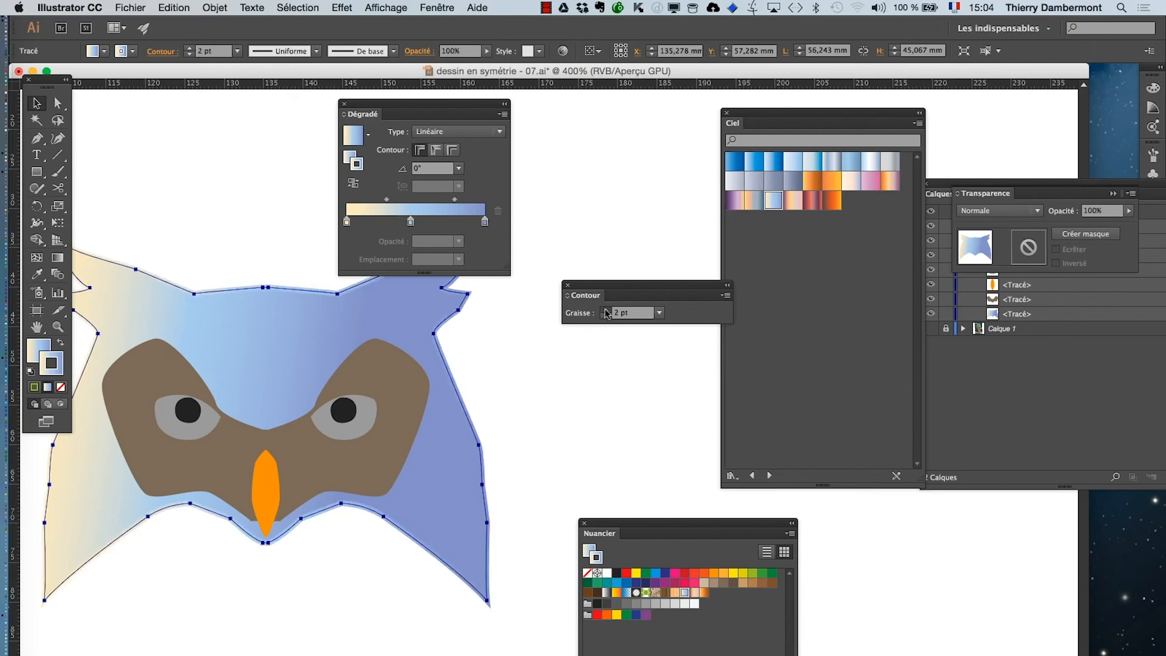
Step: Increase the head shape's stroke weight to 5 pt
click(606, 311)
click(605, 311)
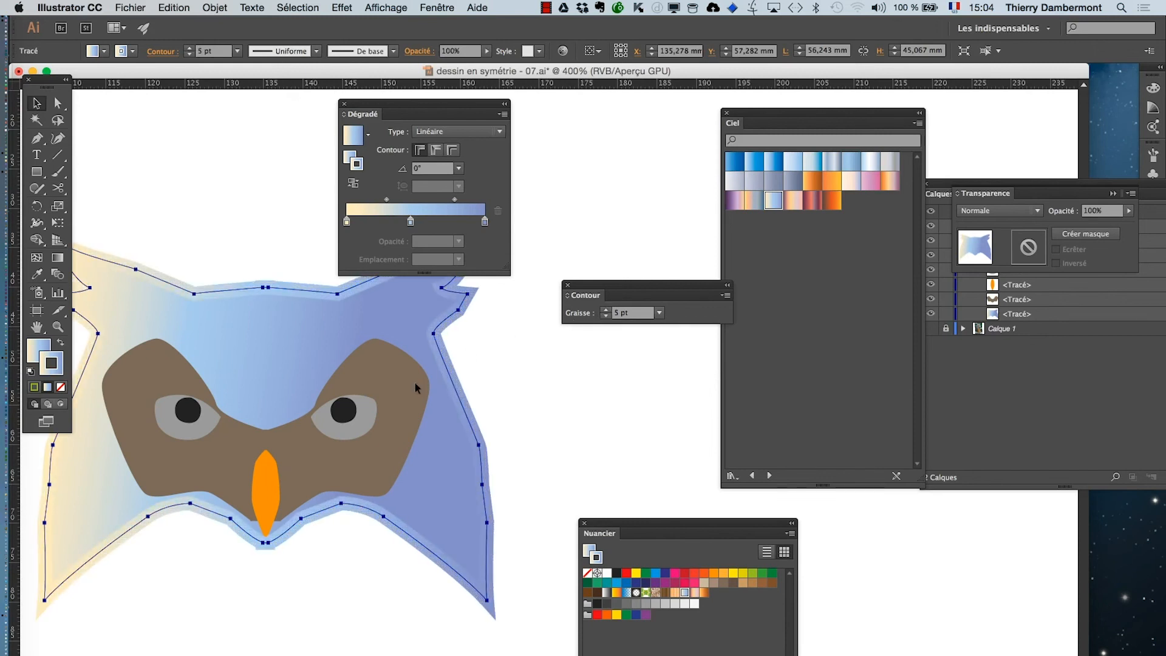
scroll(411, 408, left, 5)
scroll(411, 408, up, 2)
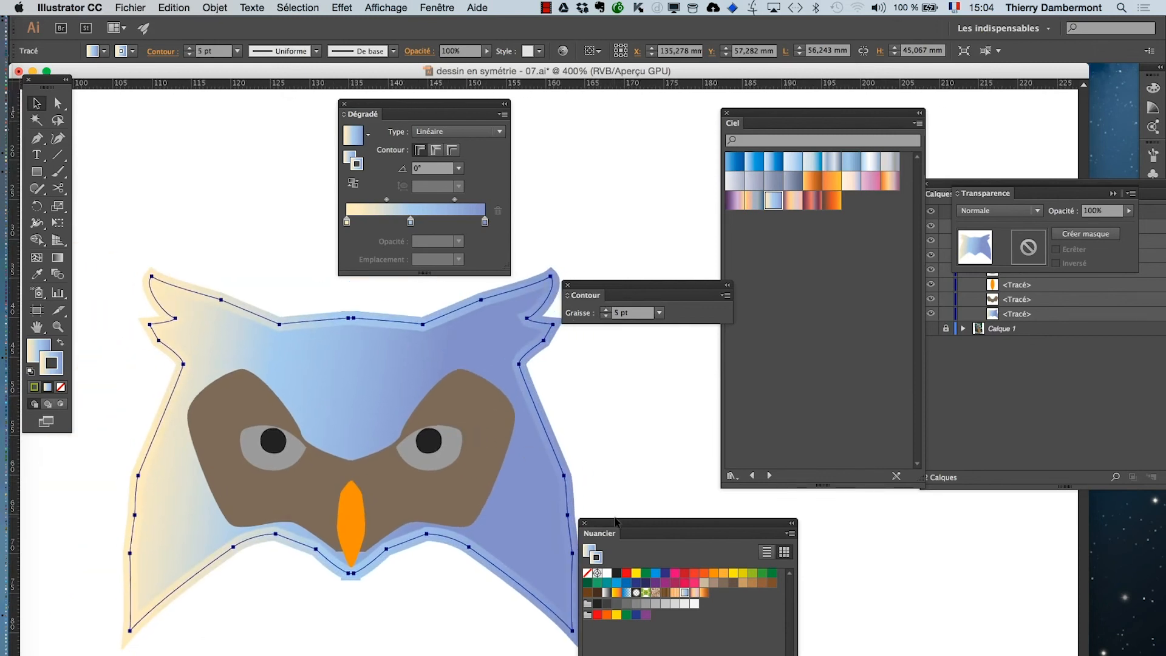
Step: Move the swatches clear of the owl and compare the Ciel 22 and dark red gradients on the head's stroke, keeping Ciel 22
drag(615, 521, 727, 516)
click(793, 202)
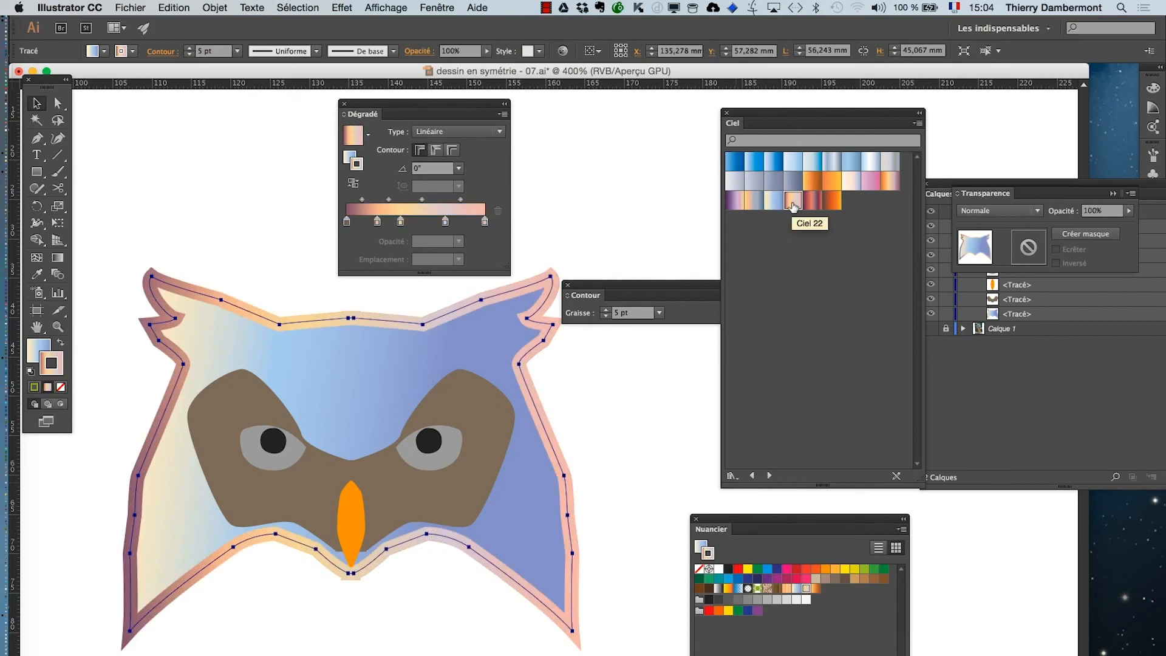
click(814, 201)
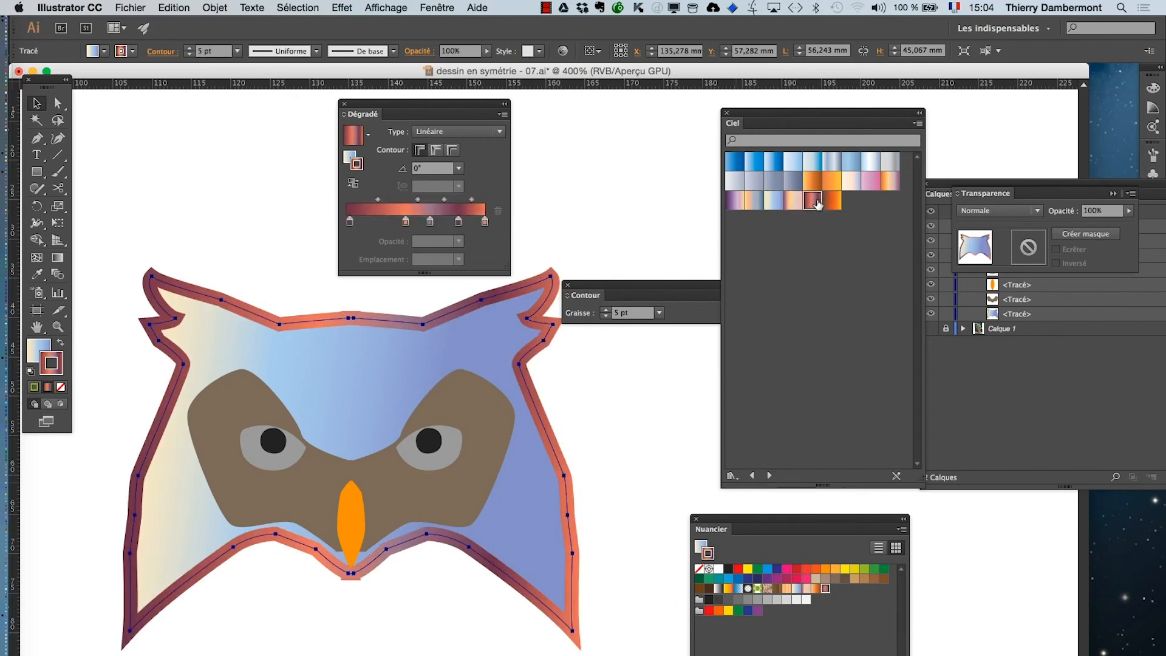
click(792, 200)
Step: Try the Gradient tool on the head's gradient stroke, and return to the Selection tool
click(57, 257)
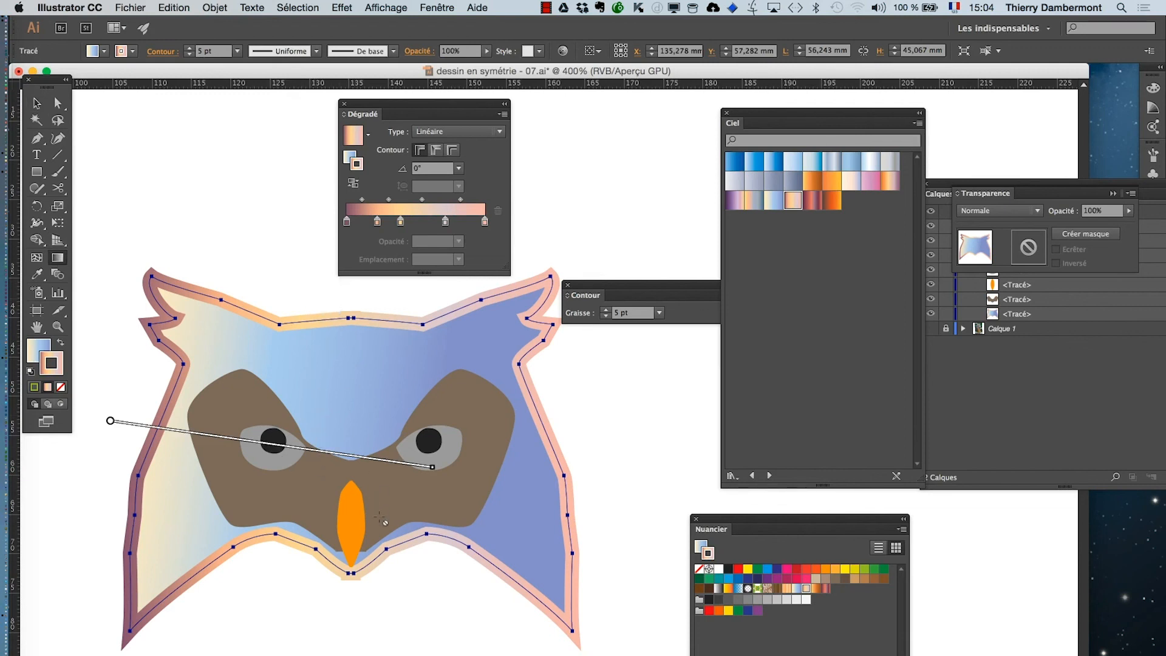
scroll(382, 520, down, 1)
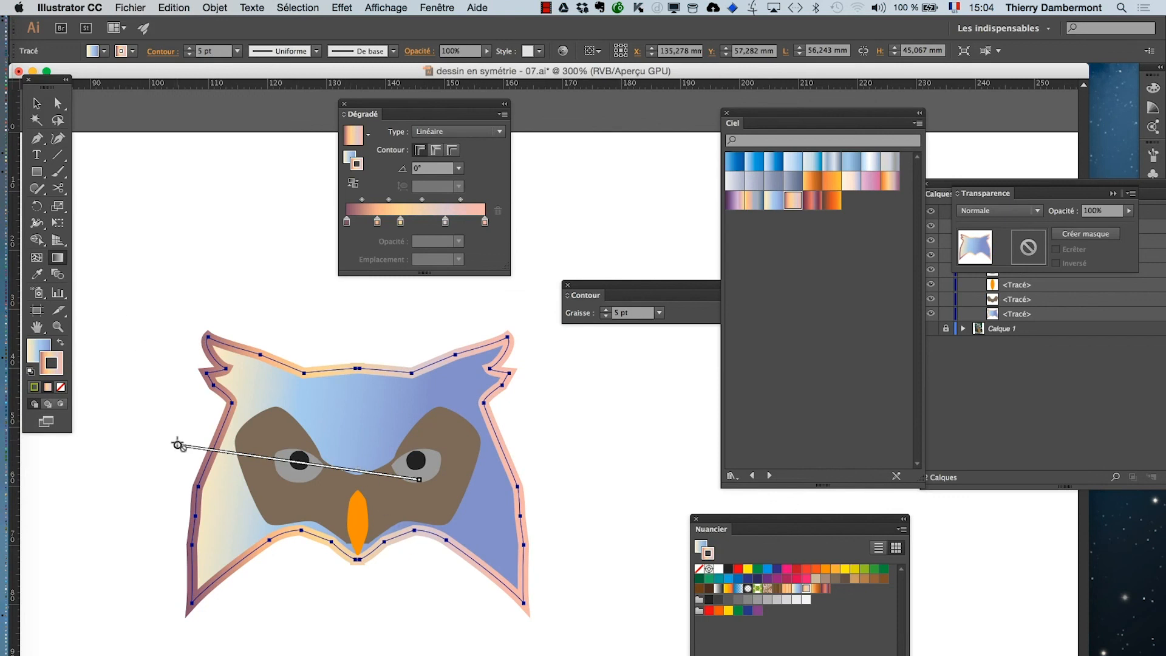
click(37, 107)
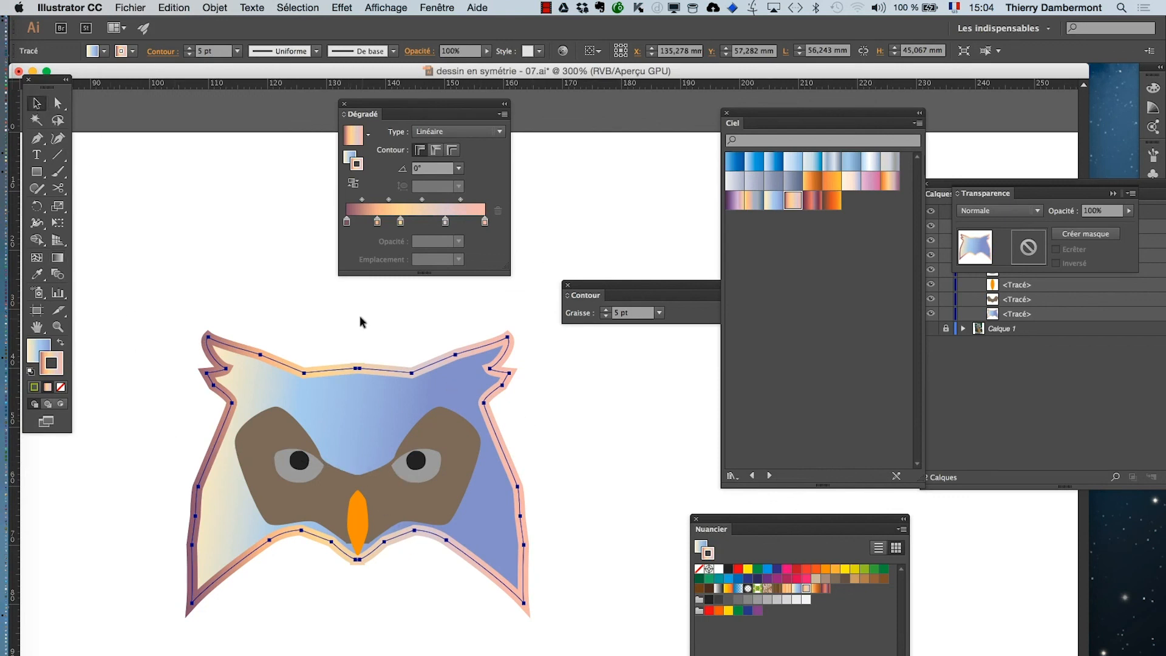